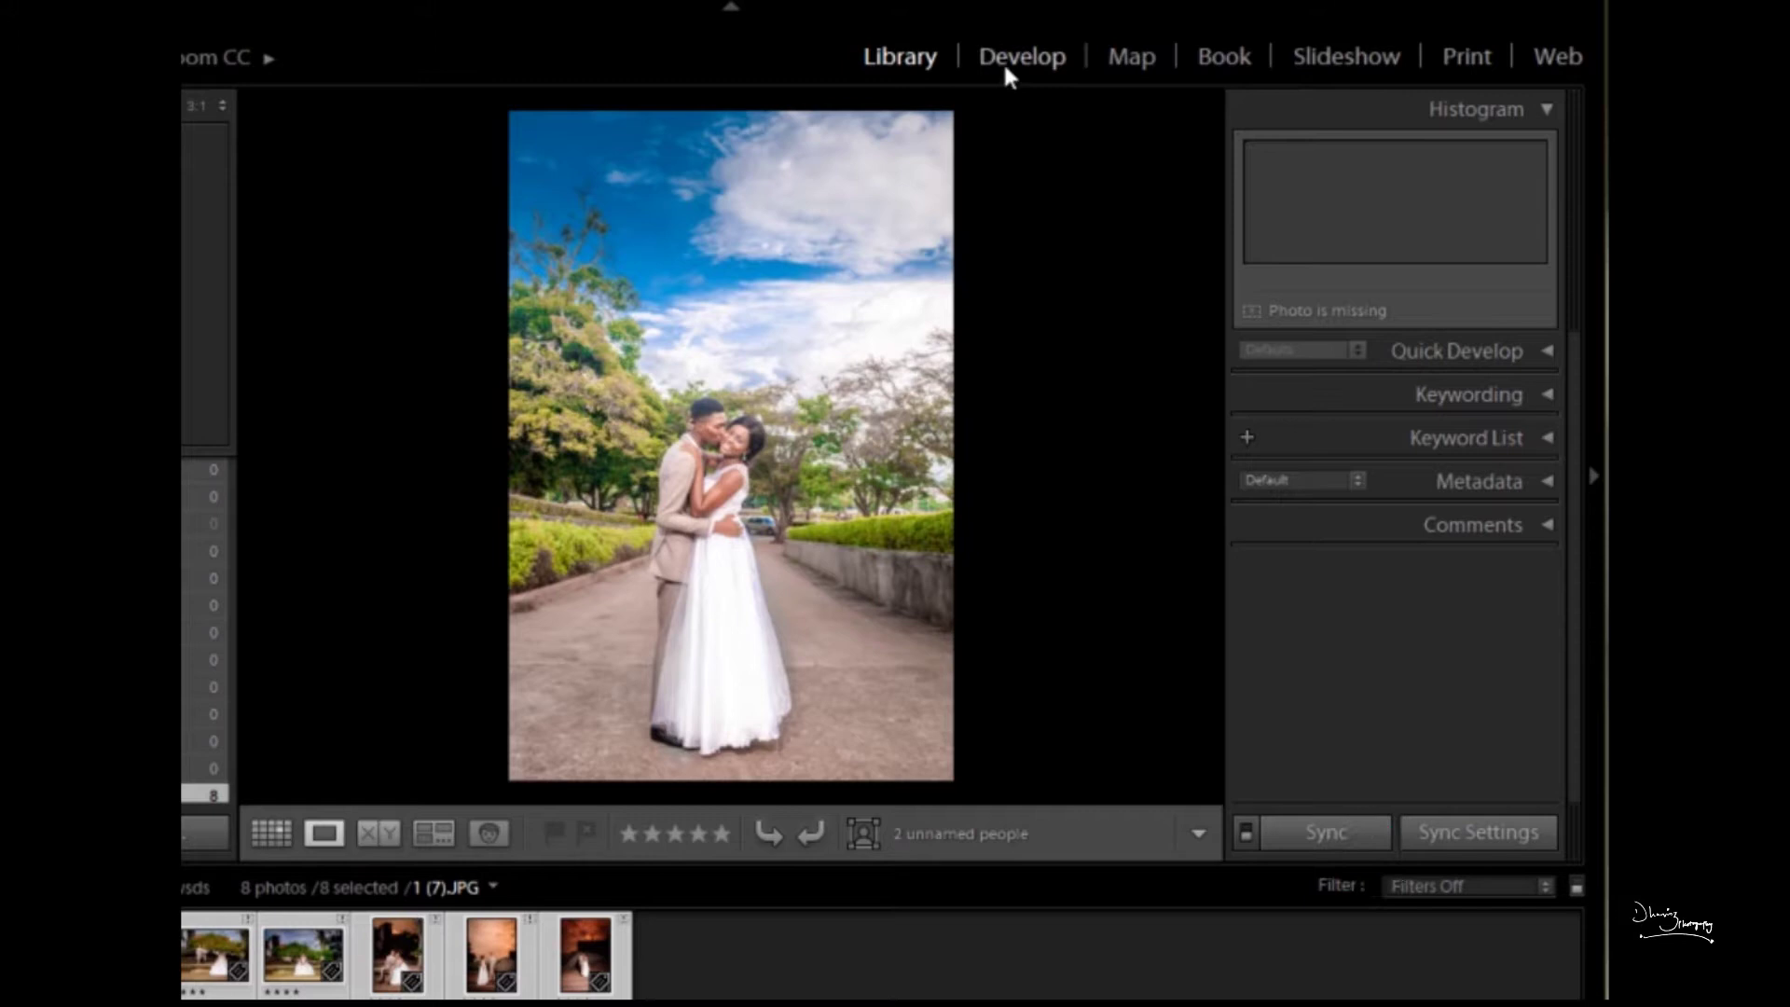
Back in the Library, expand the Metadata panel and fill in the photo's copy name.
left_click(1035, 49)
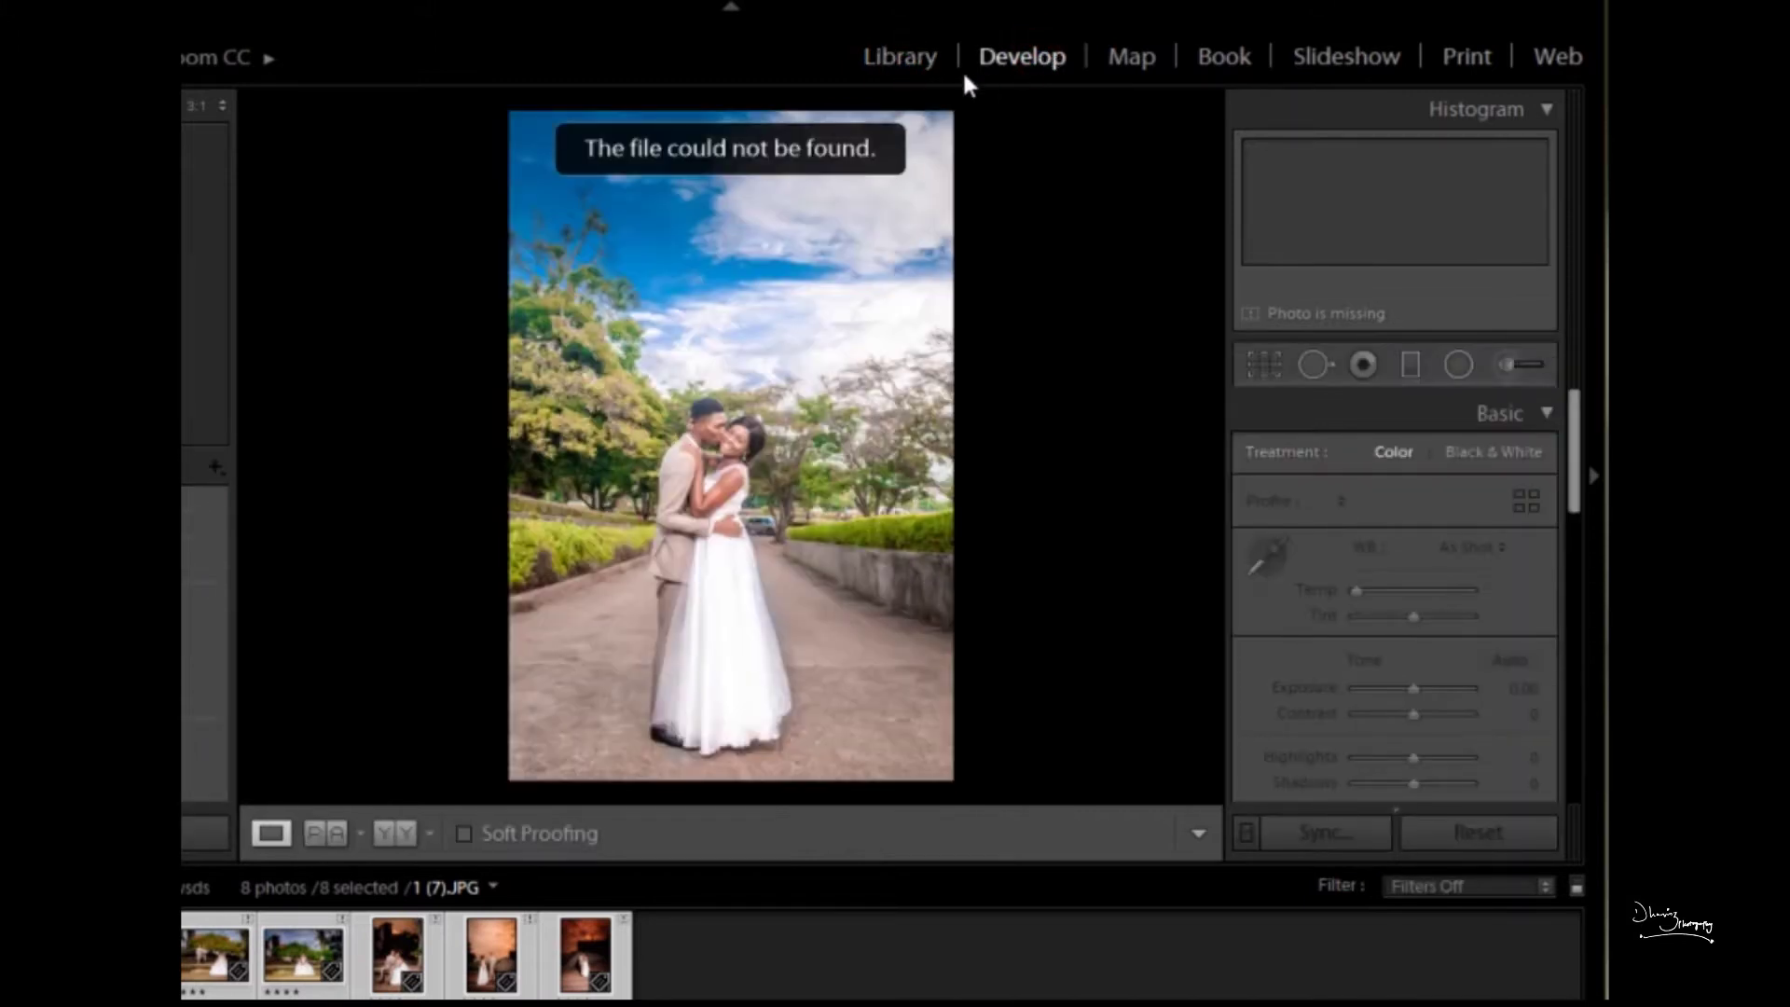
left_click(910, 58)
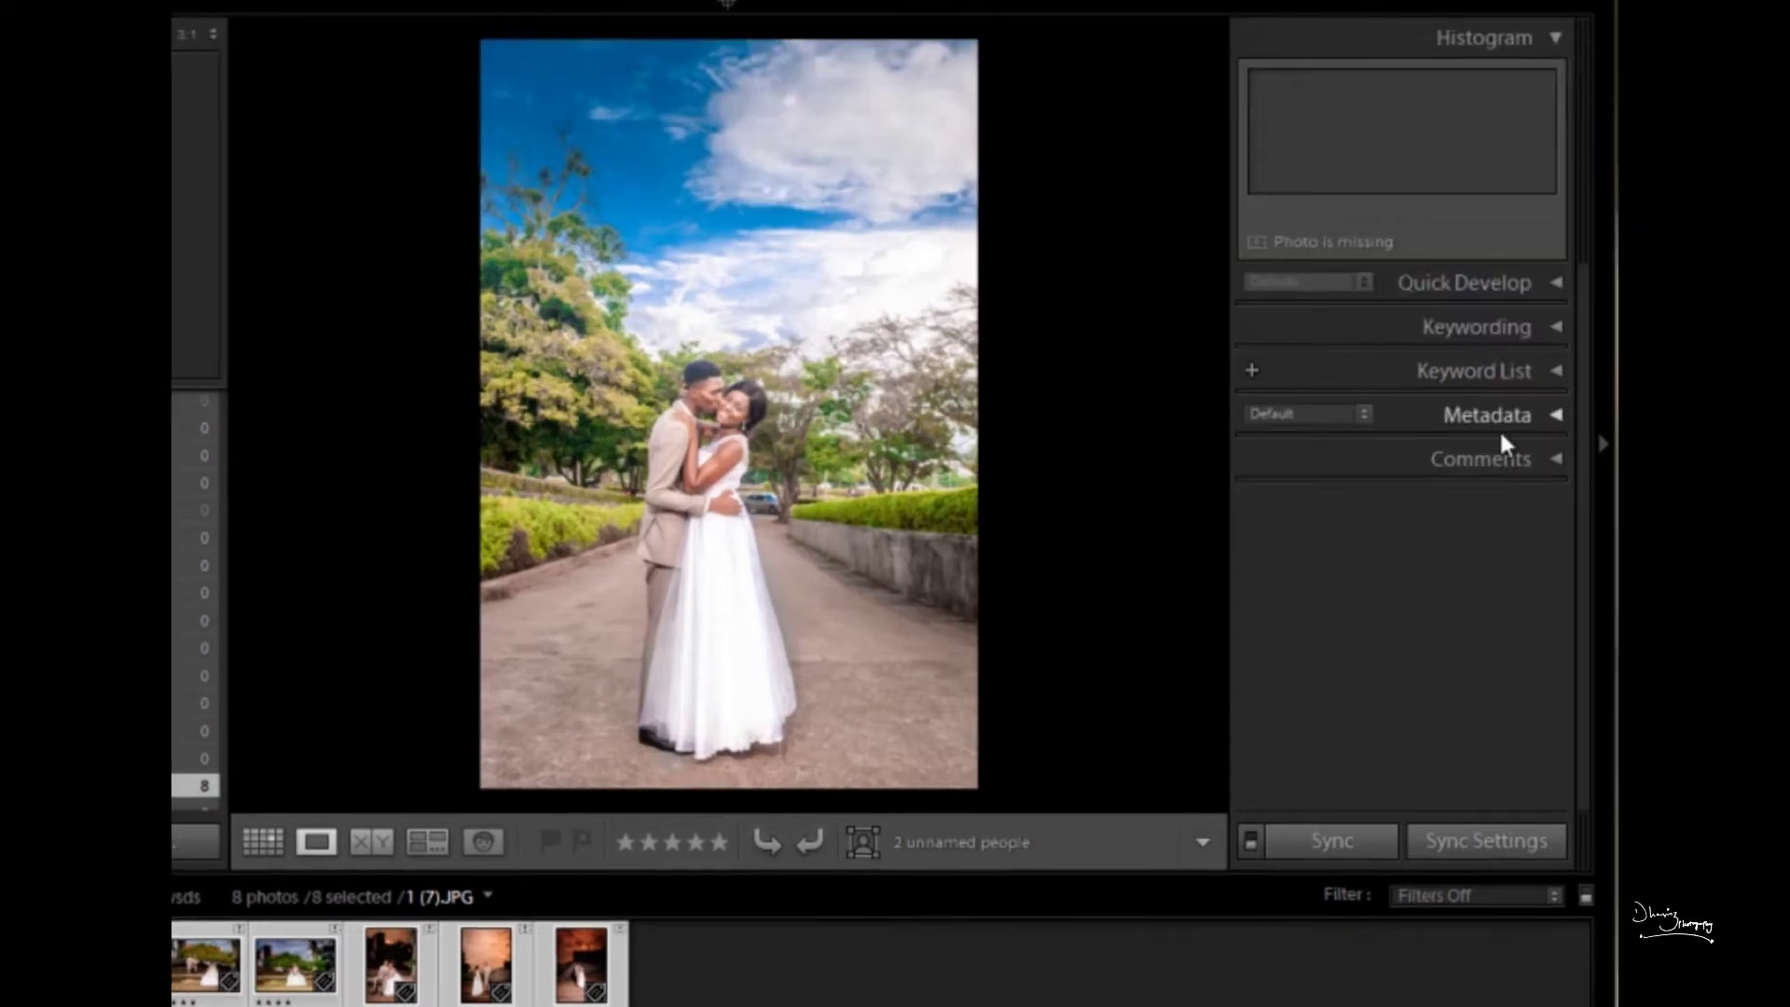
left_click(1556, 414)
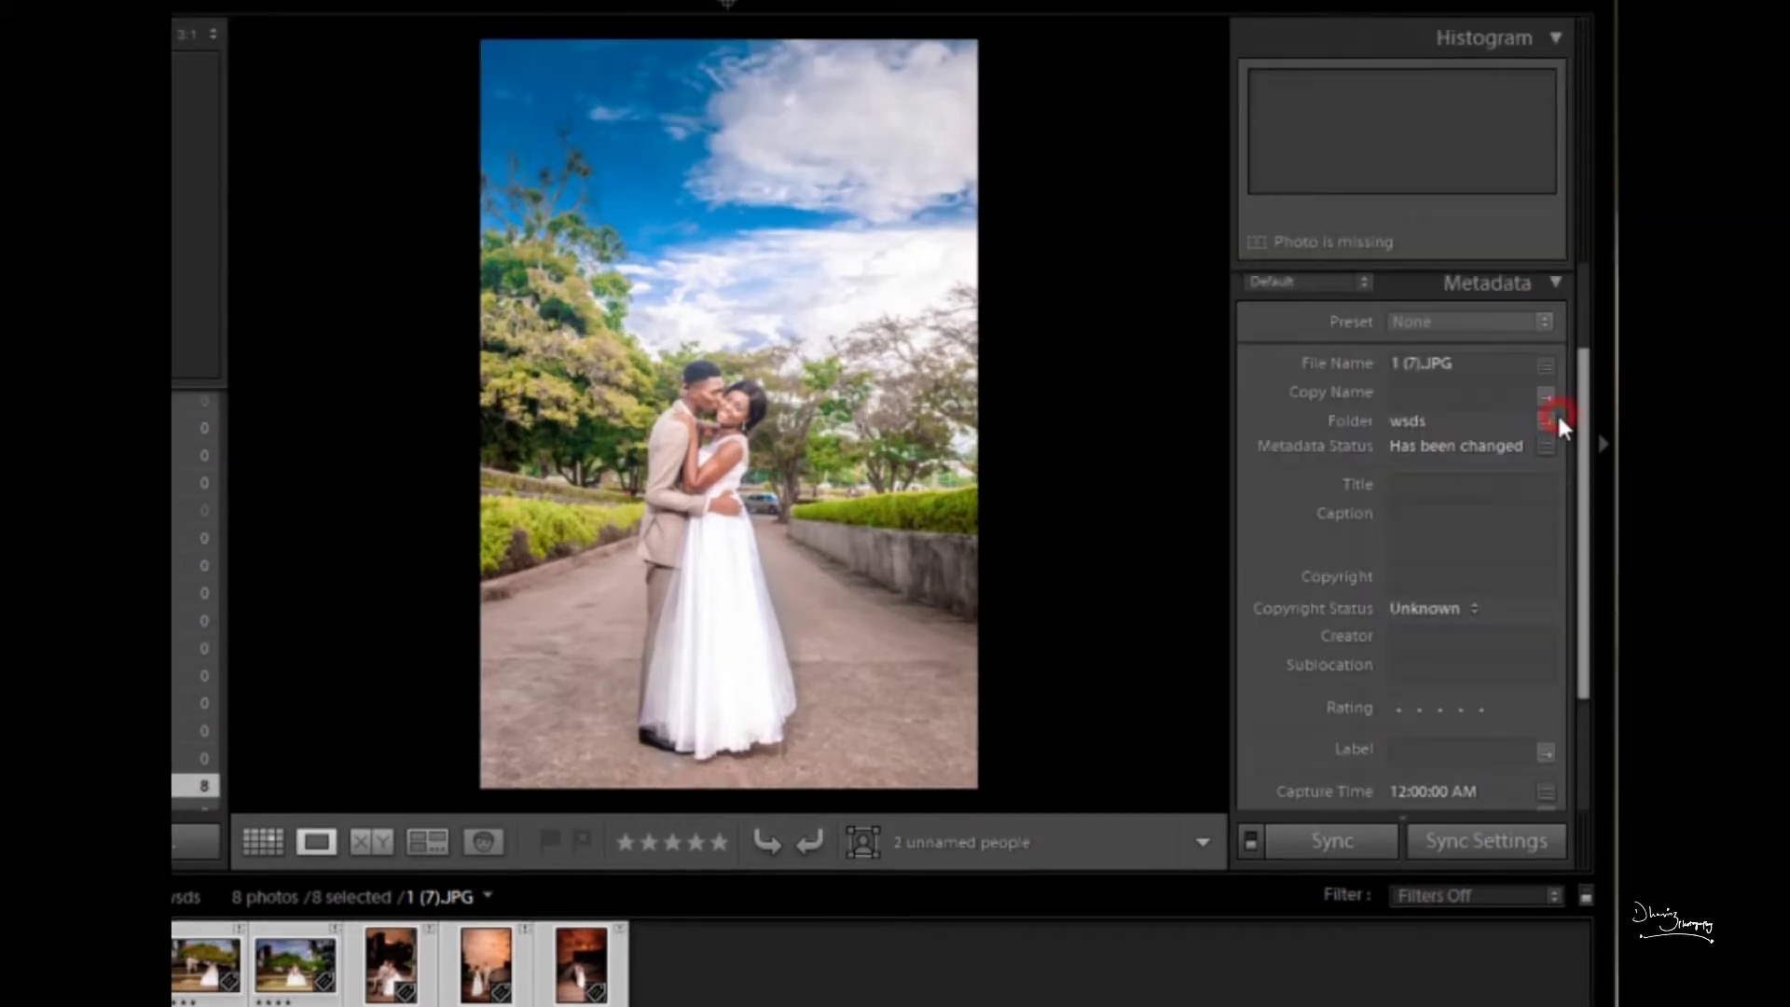
left_click(1456, 390)
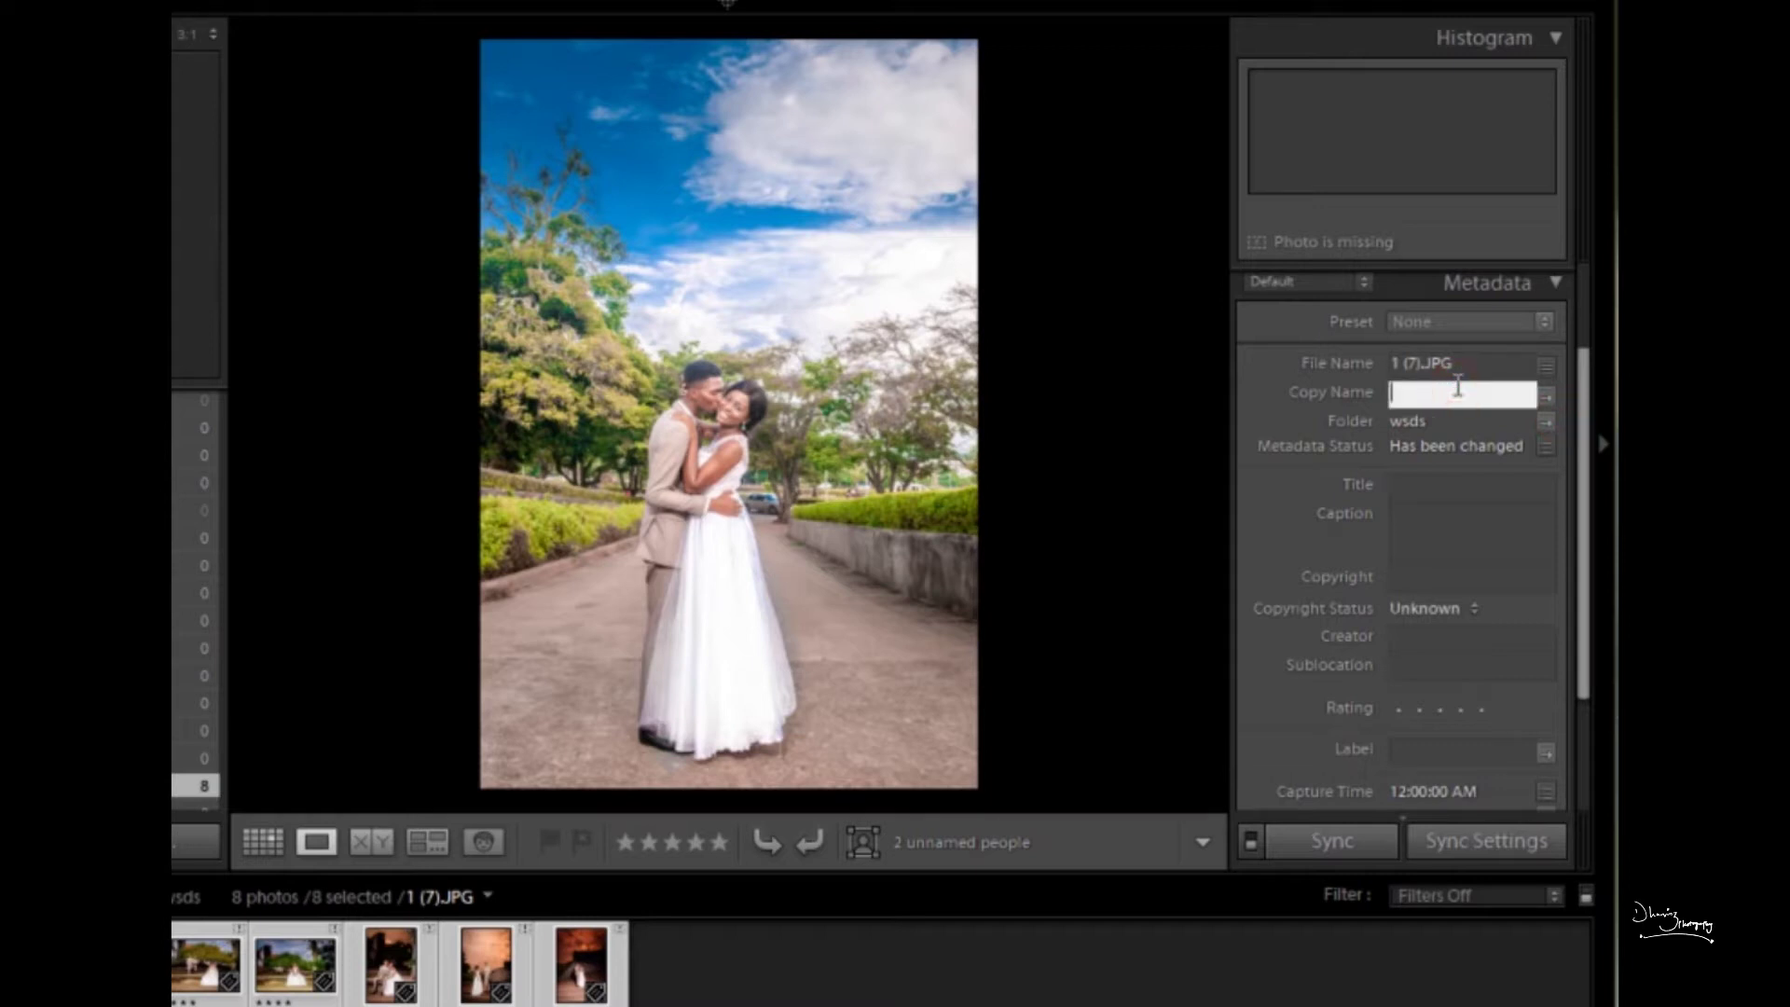
type("weddings by")
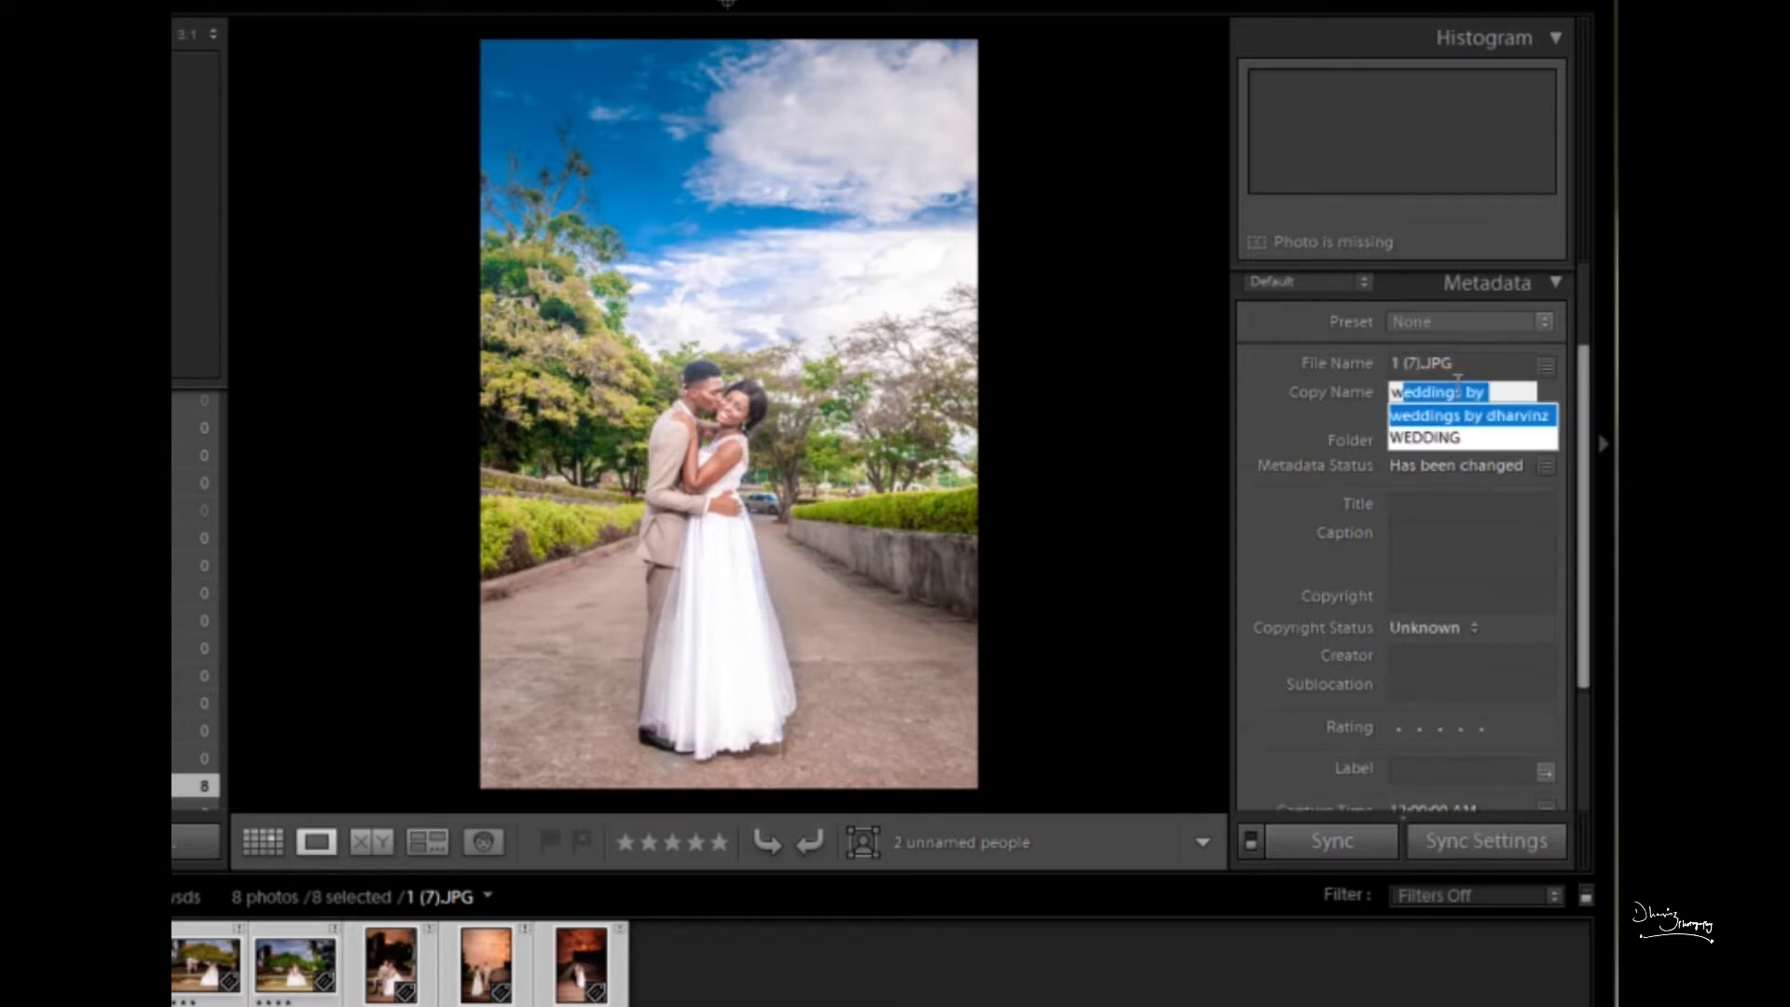
left_click(1460, 415)
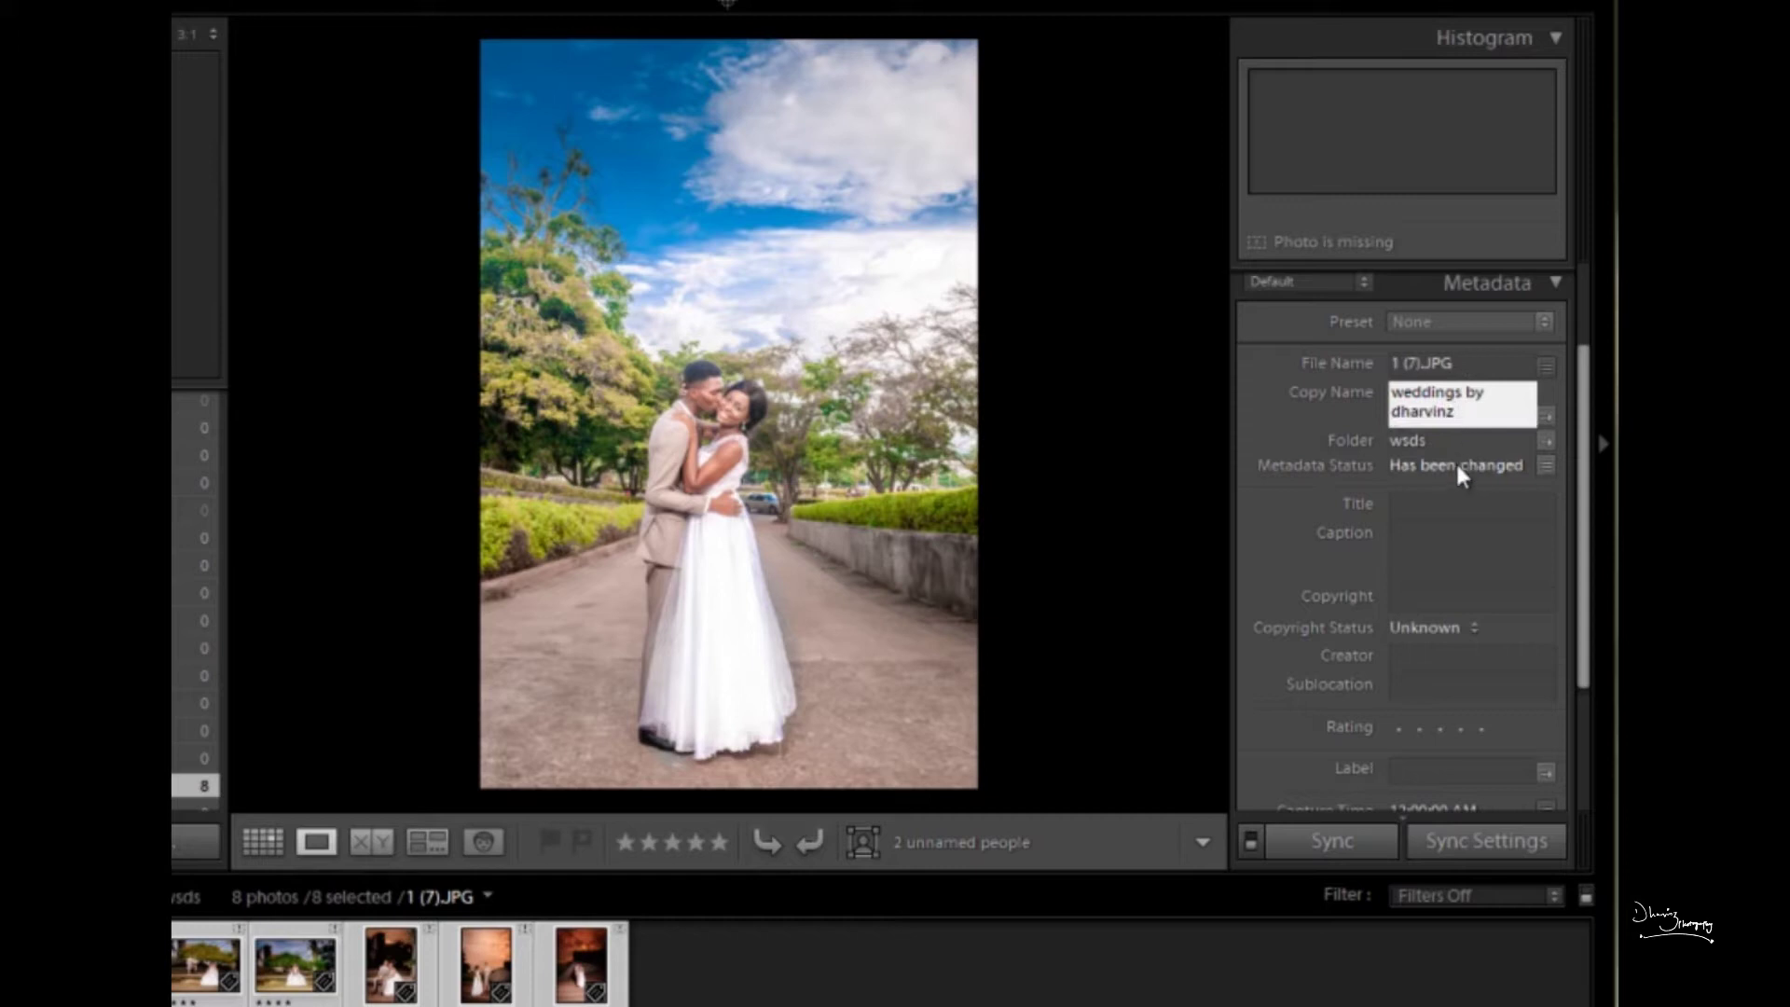
Set the title to 'Wed daily' and the caption to 'Wedding COLAB'.
left_click(1448, 501)
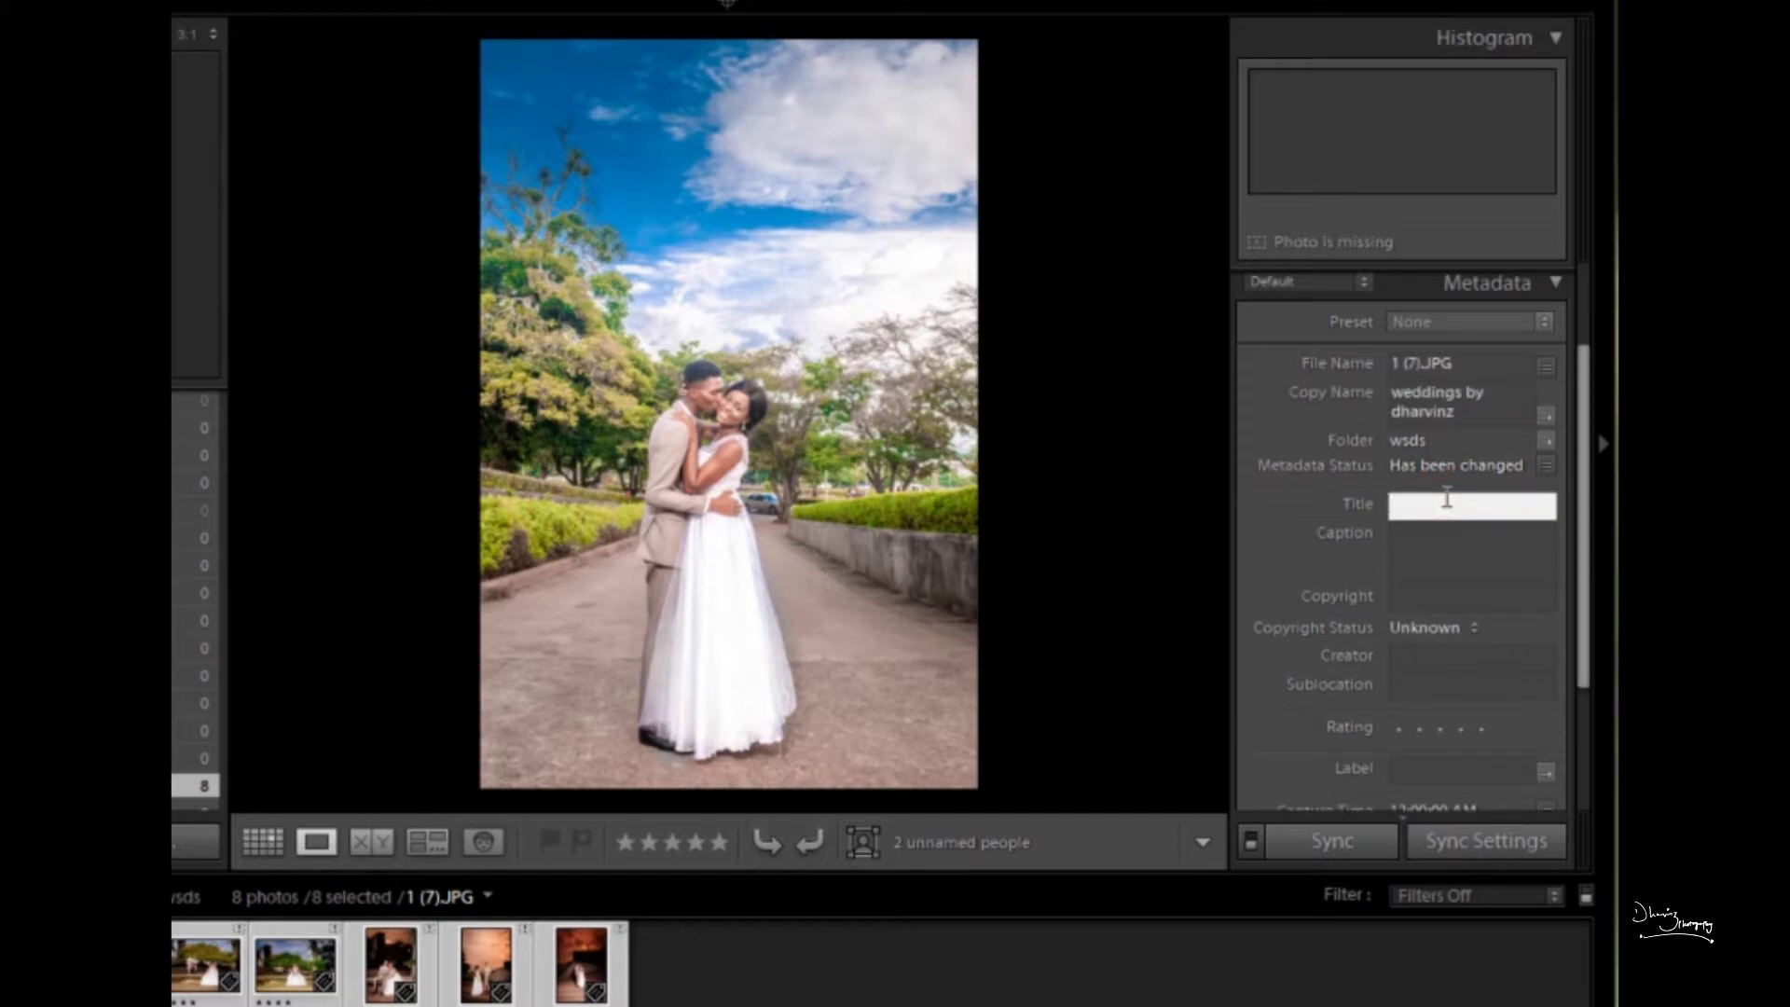
type("wed daily")
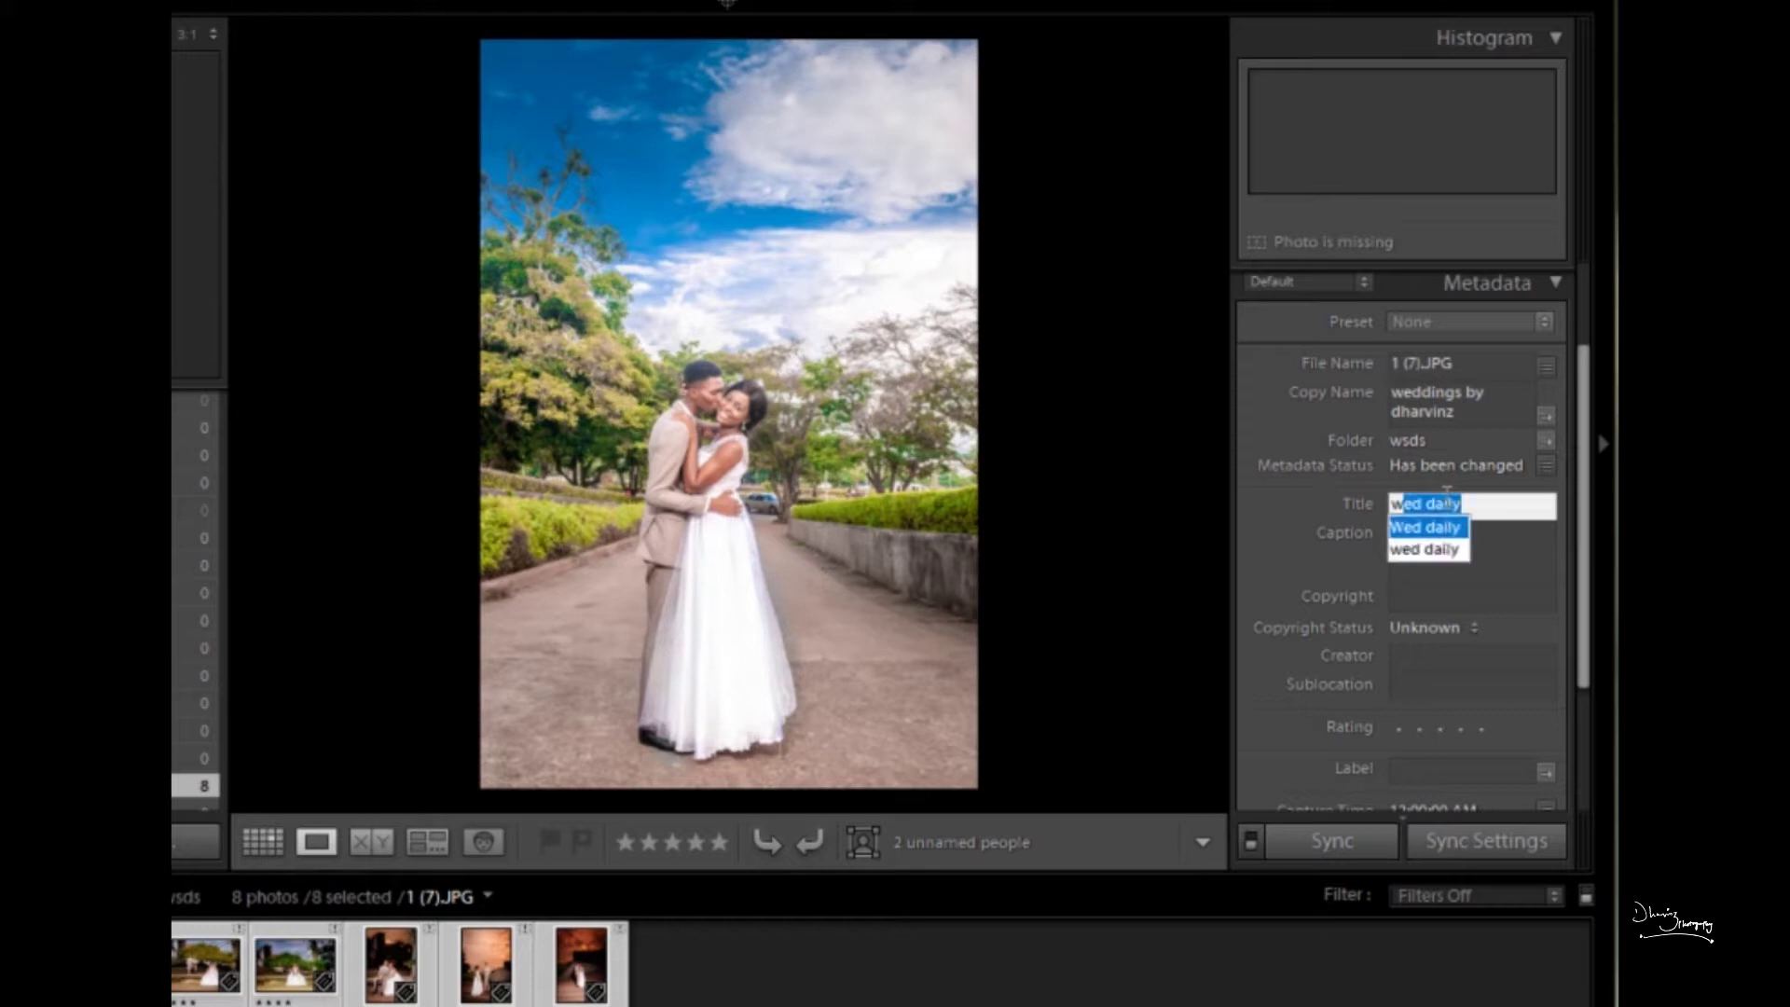
key("Return")
left_click(1448, 550)
type("w")
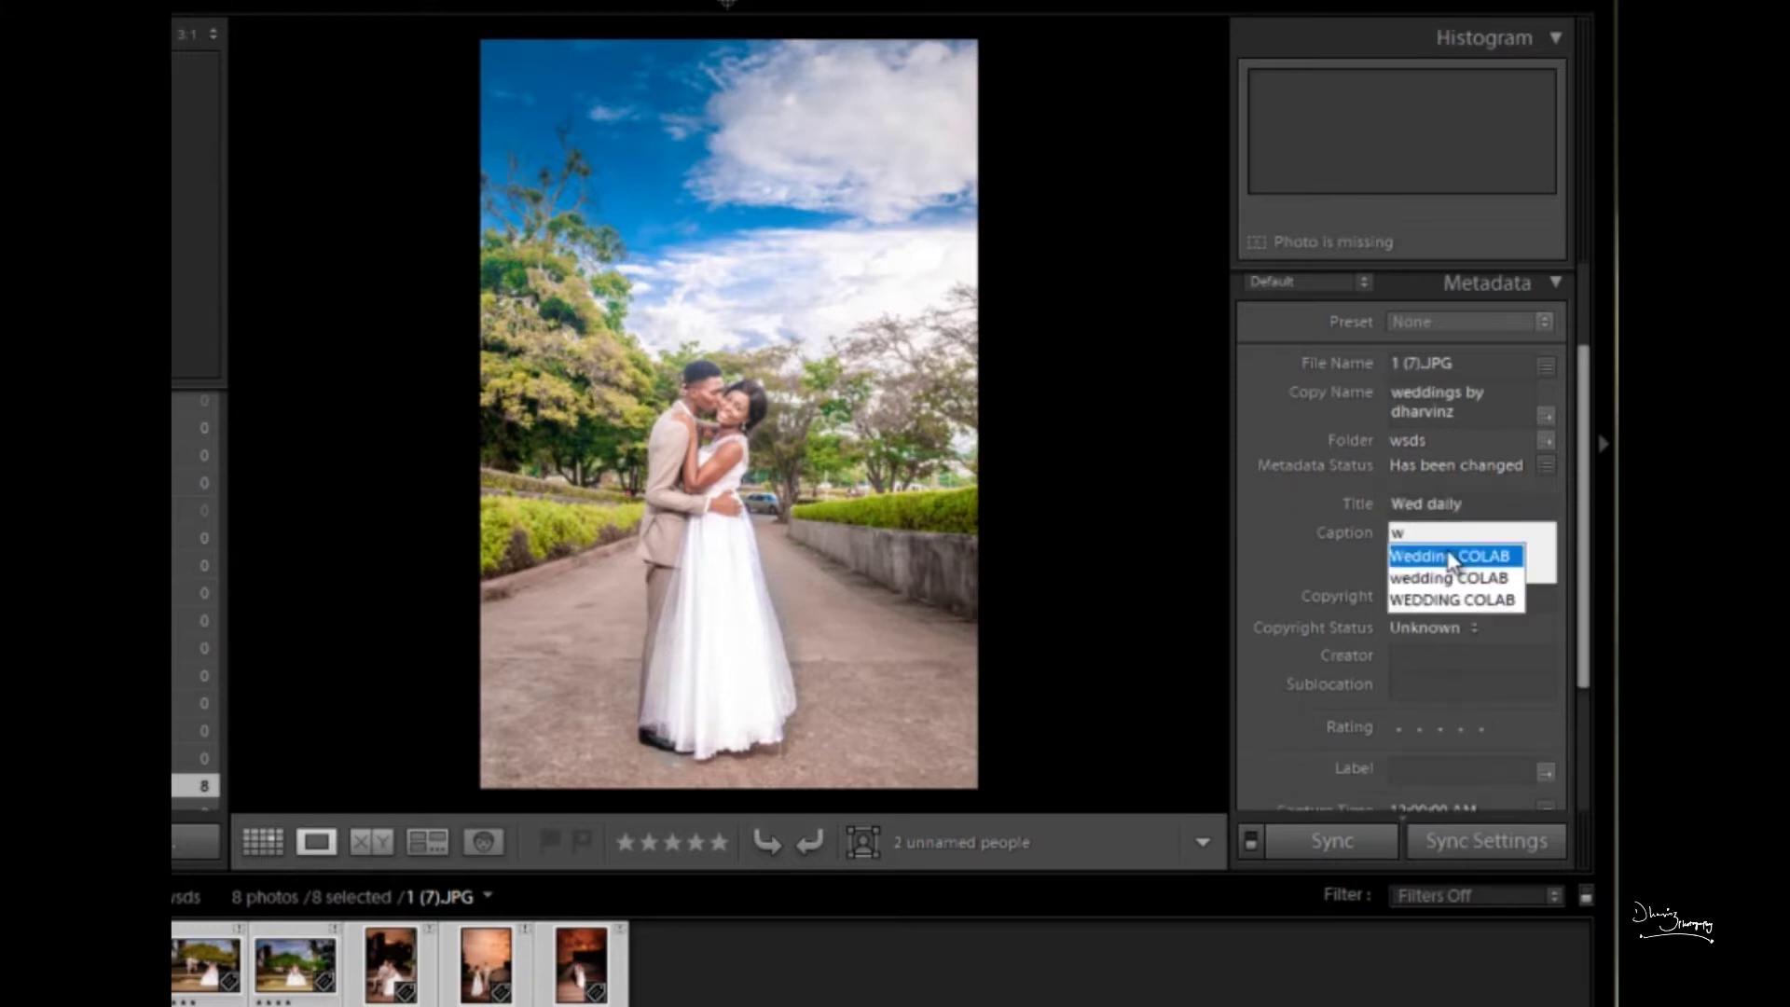
left_click(1450, 557)
Enter the suggested copyright notice and set Copyright Status to Copyrighted.
left_click(1434, 607)
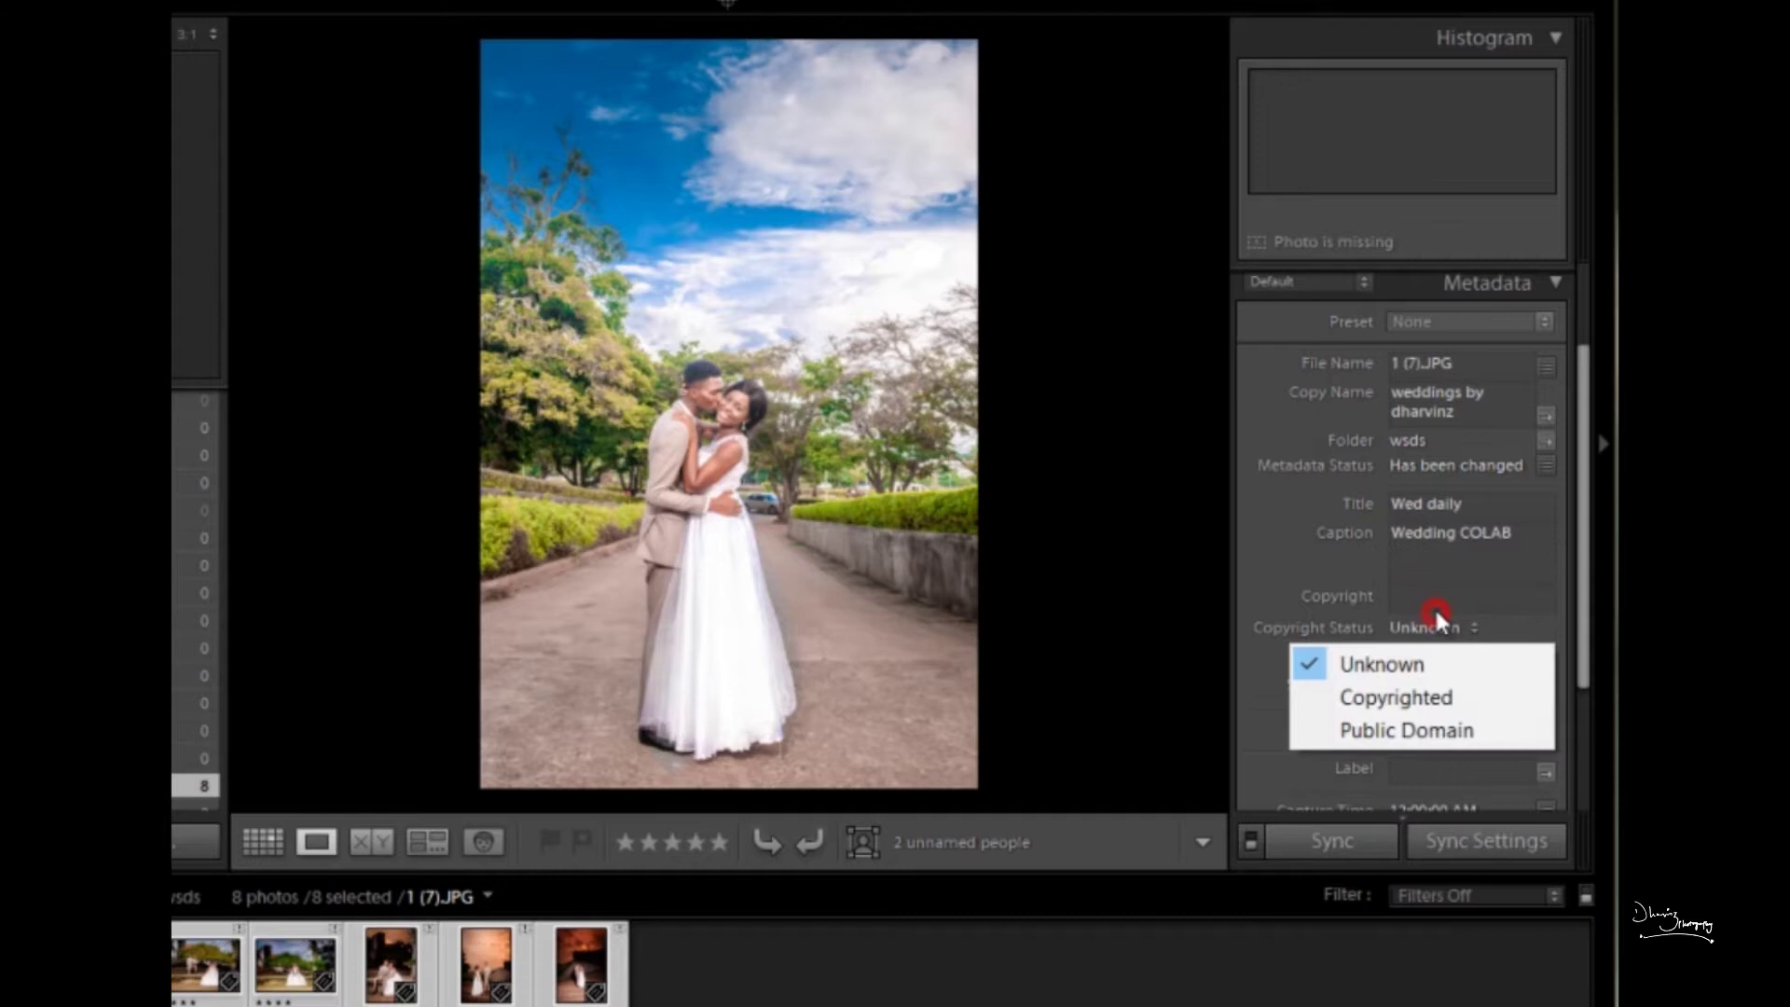
left_click(1432, 604)
type("D")
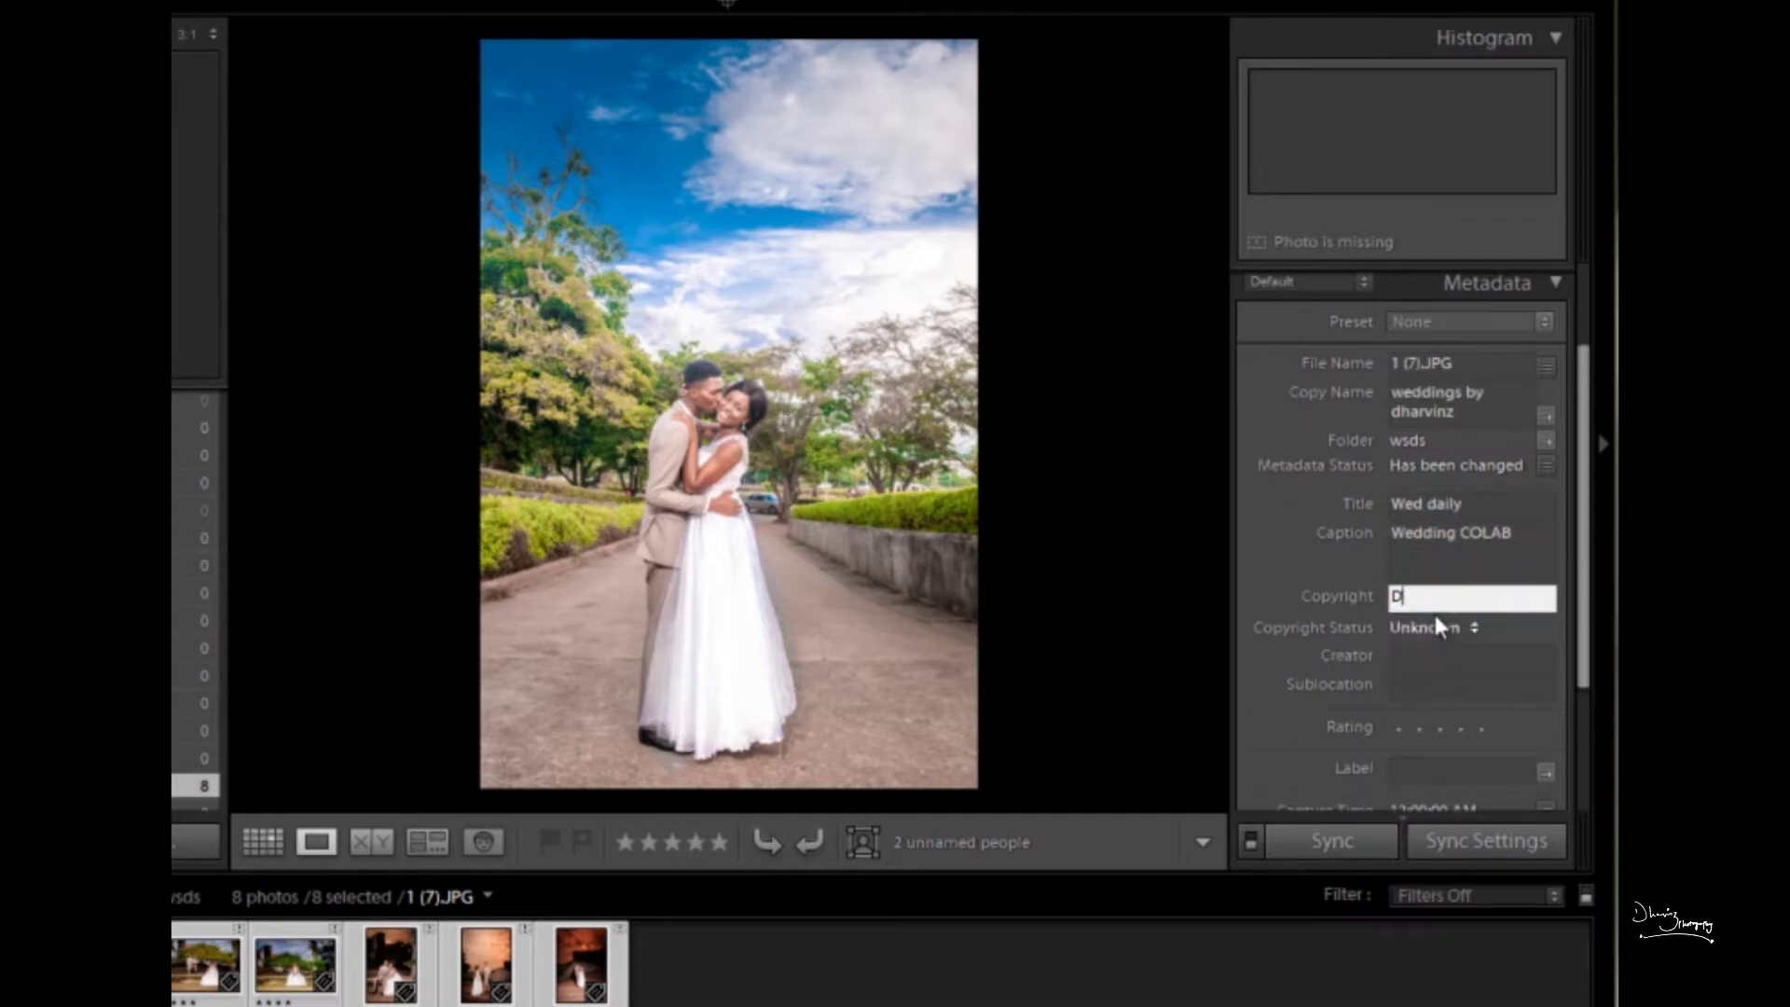
type("YY")
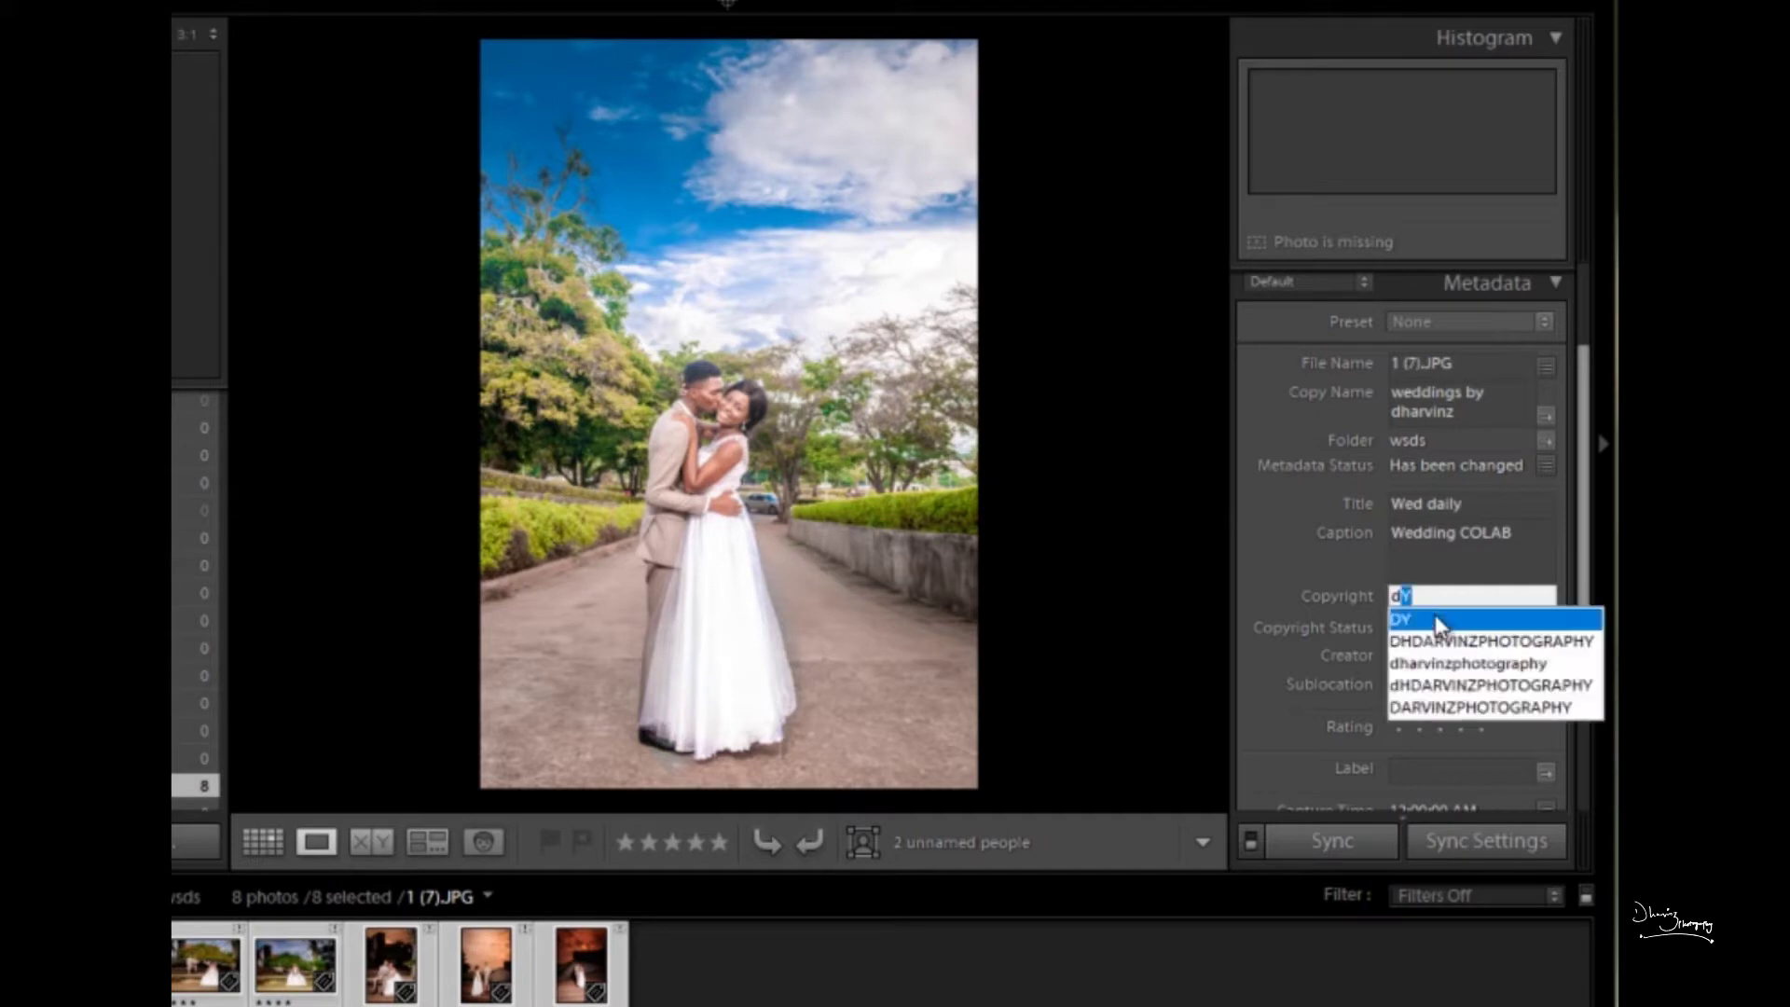
key("Down")
key("Return")
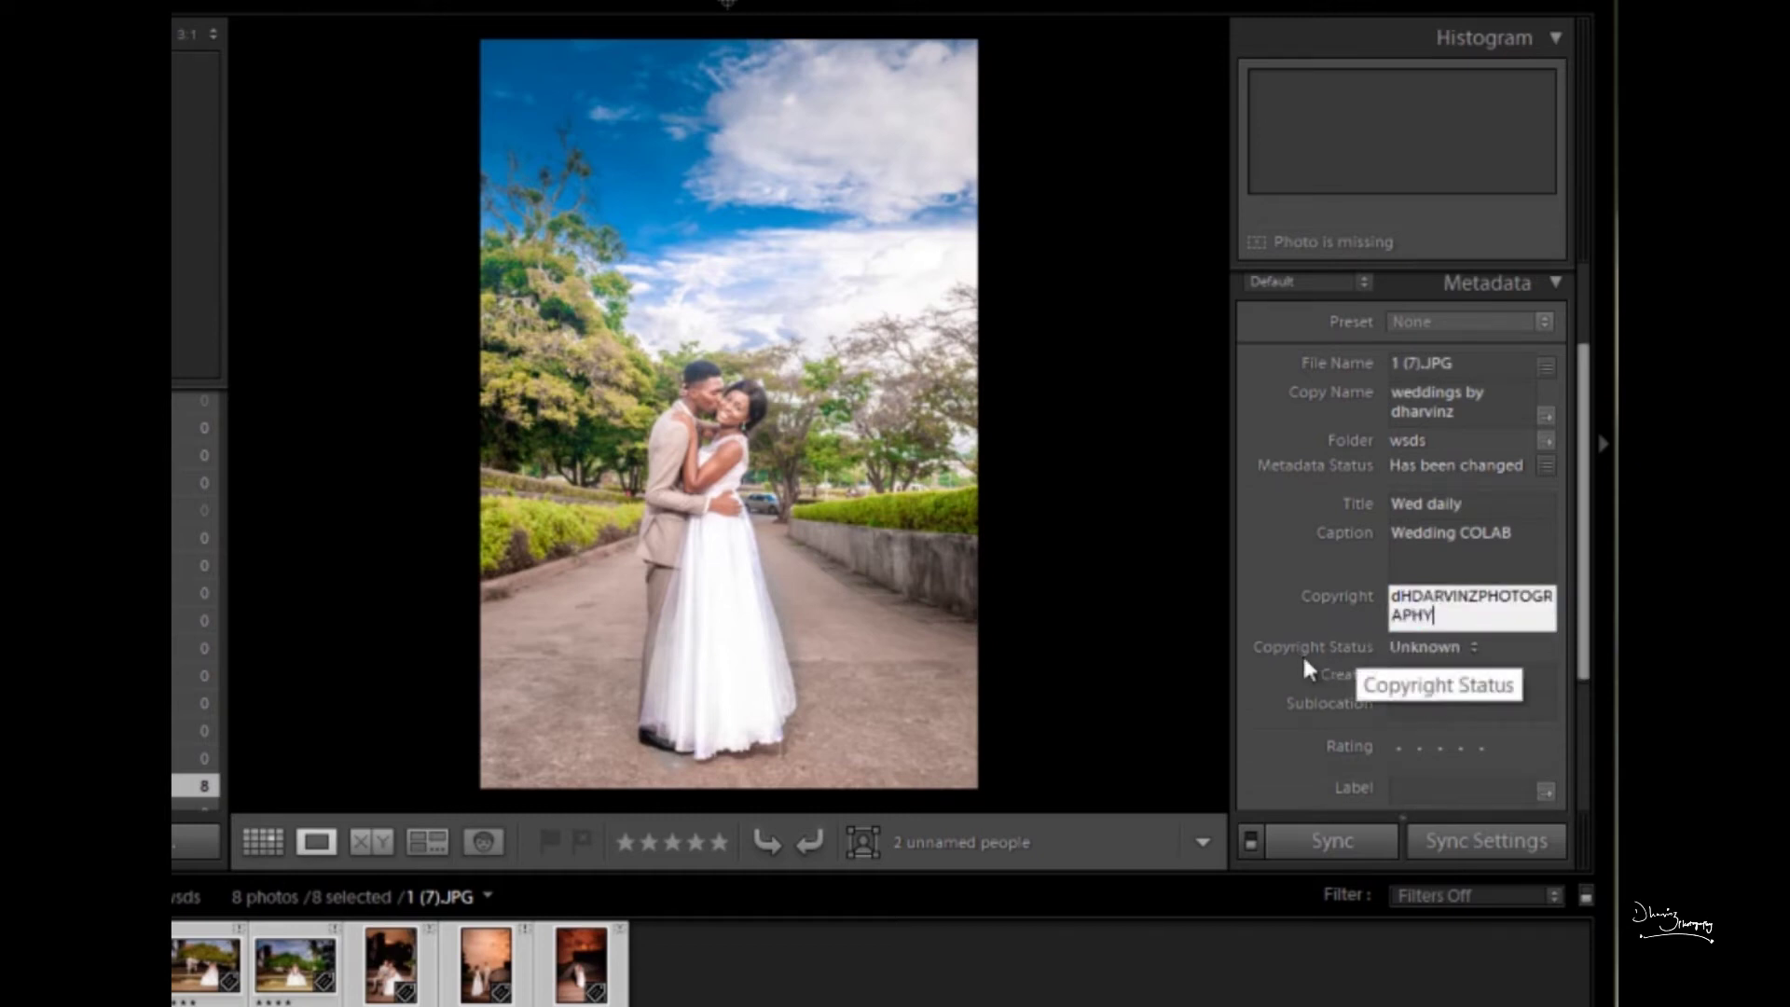
left_click(1417, 649)
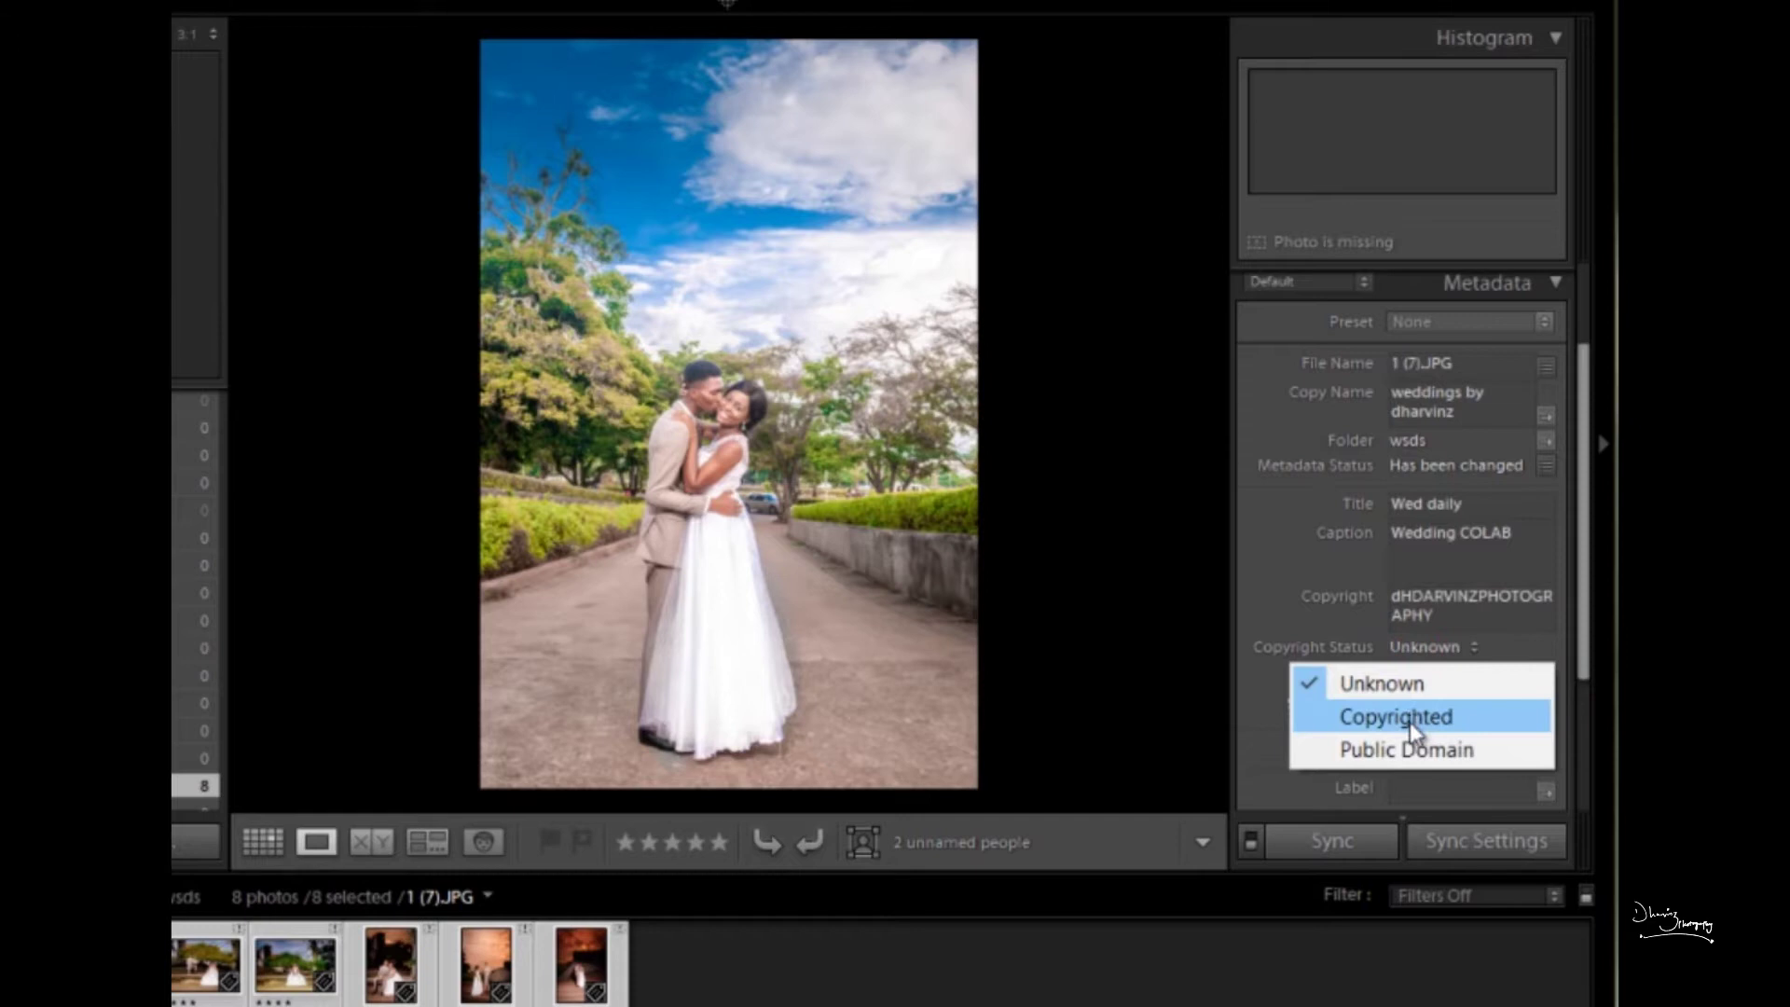
left_click(1412, 718)
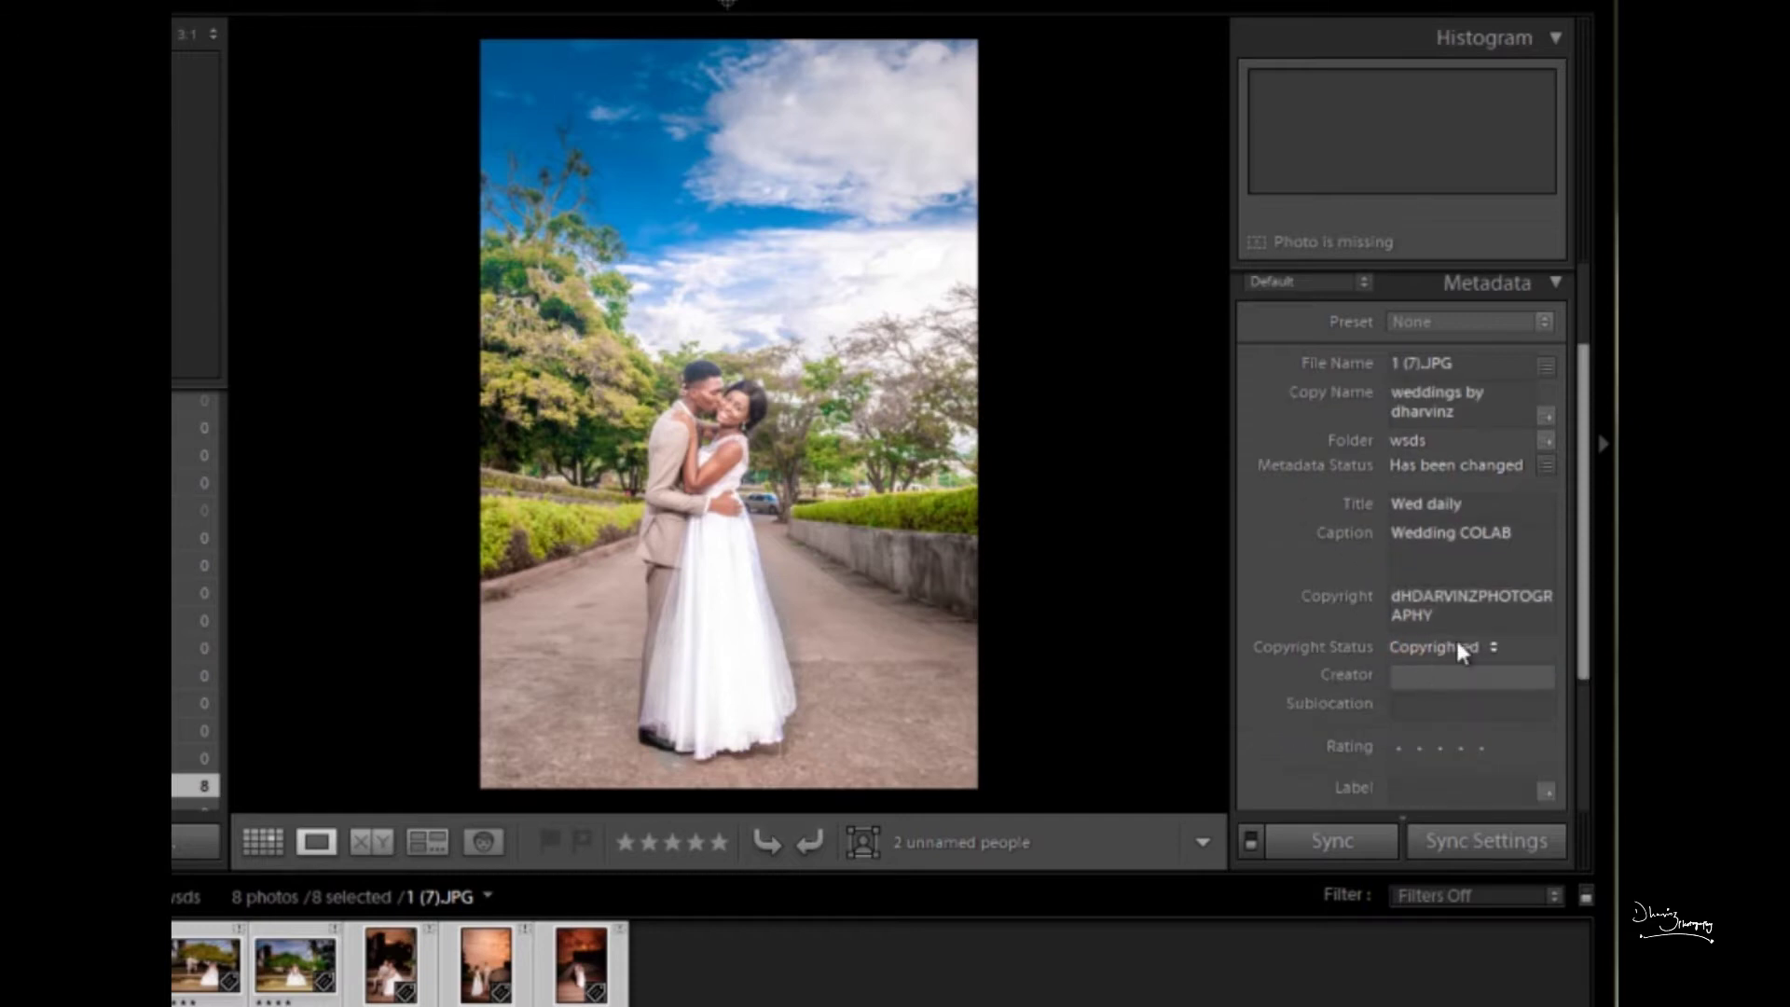
Fill in the creator name and give the photo a five-star rating.
left_click(1443, 673)
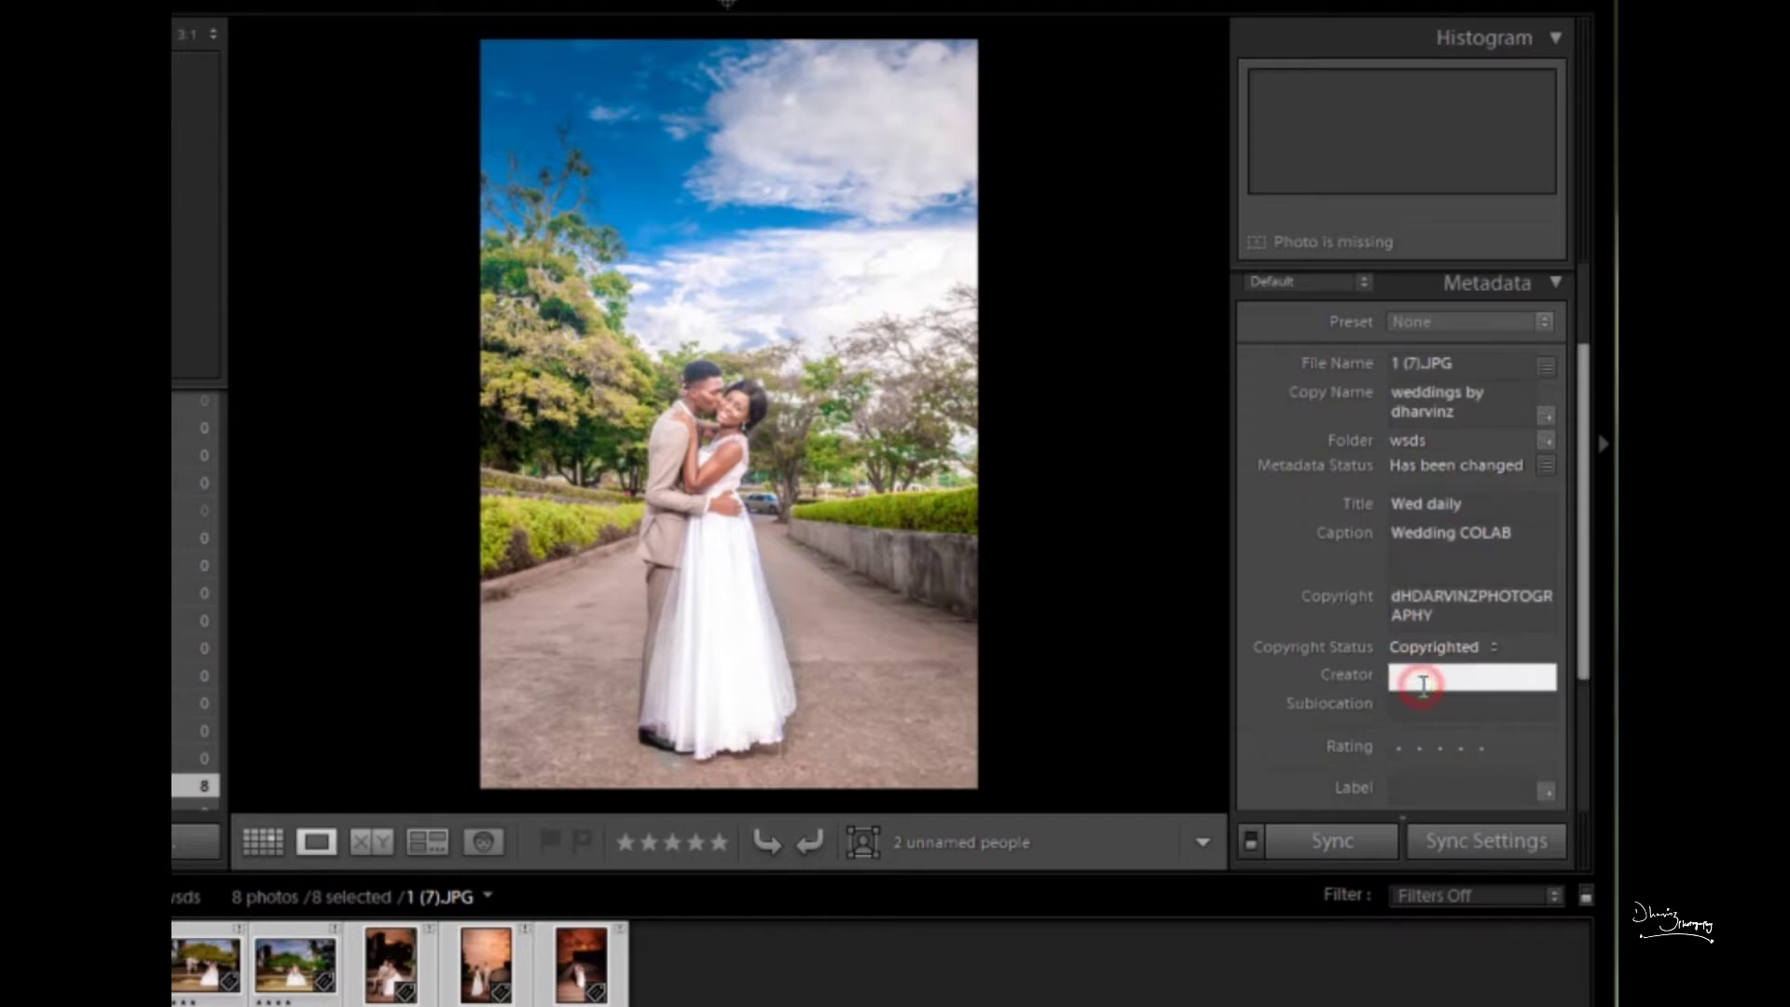
type("dHARVINZ")
left_click(1423, 697)
left_click(1478, 747)
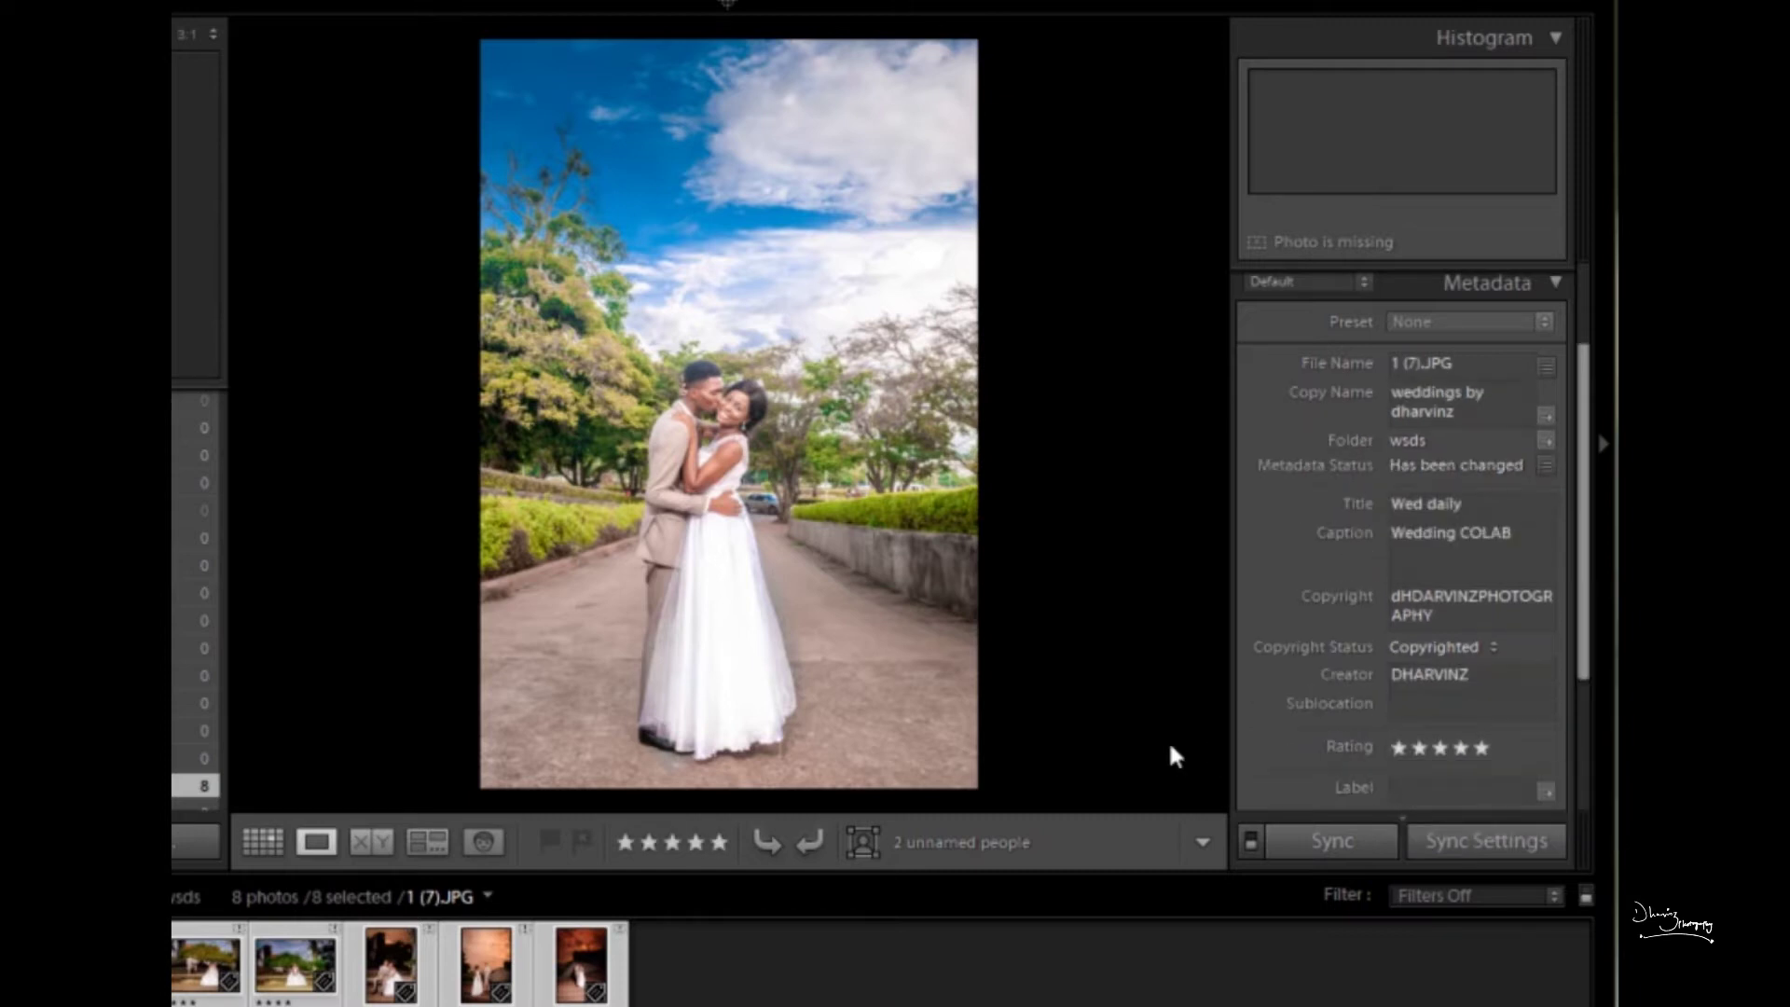
left_click(1331, 844)
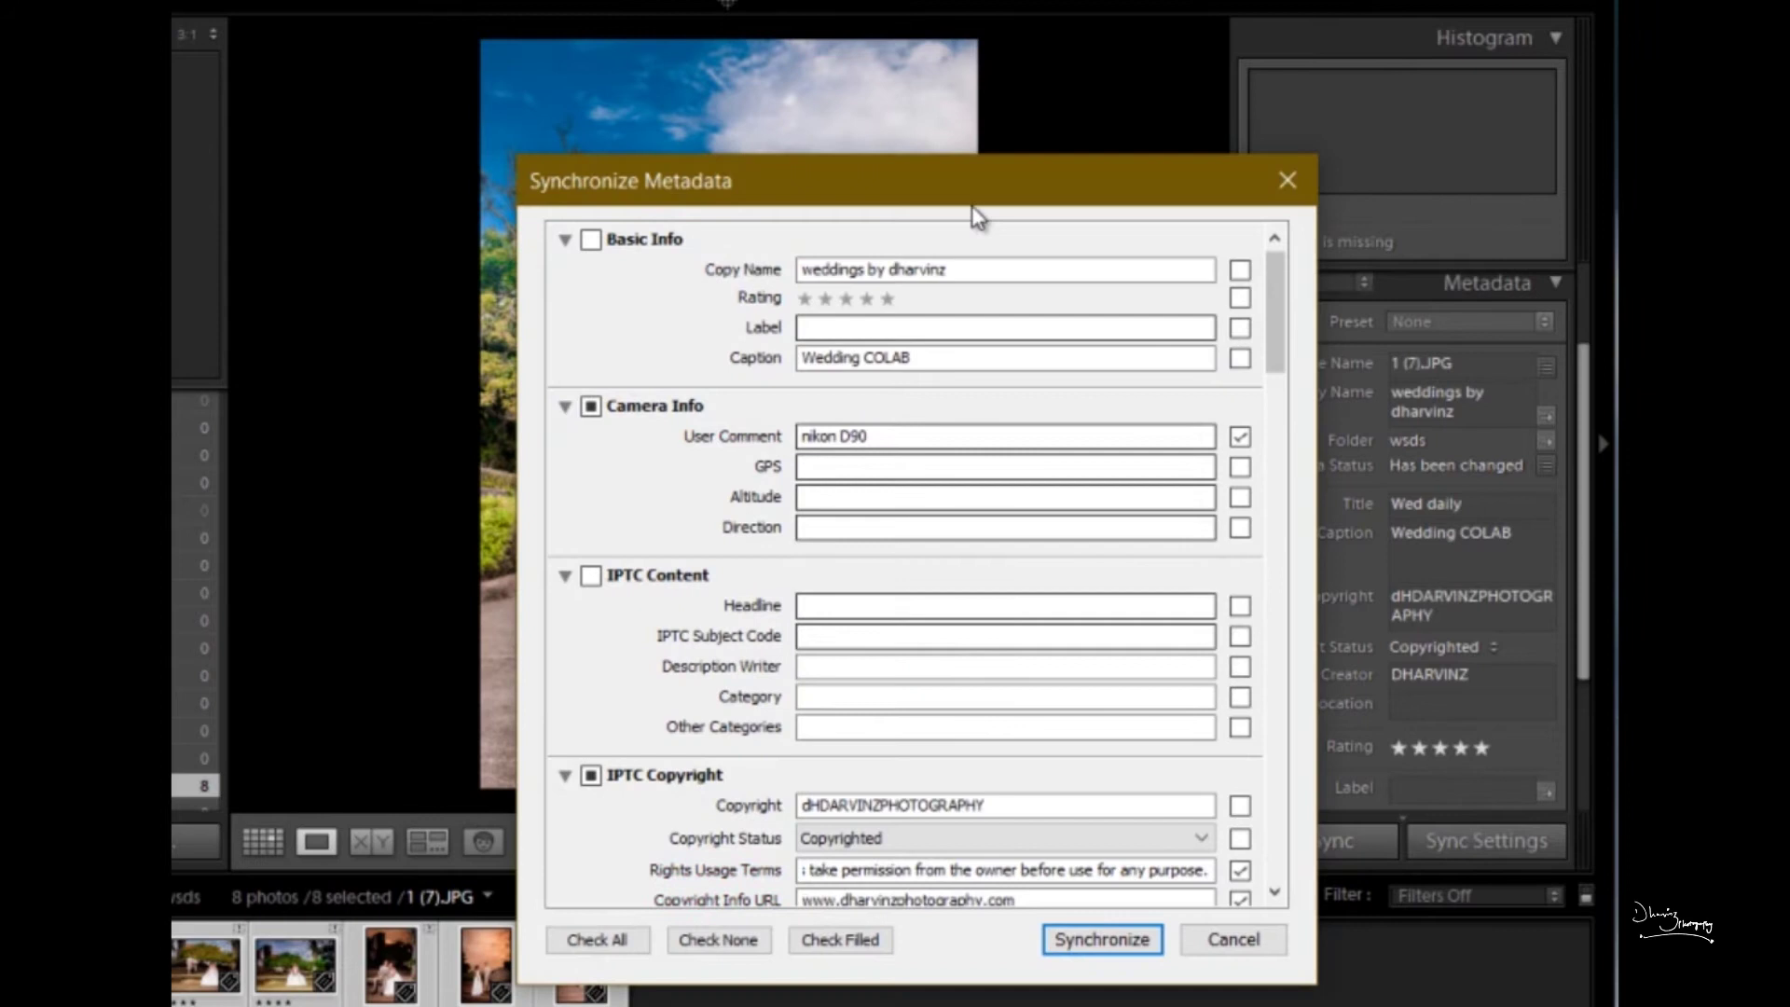
left_click(1005, 186)
left_click_drag(1005, 187, 870, 122)
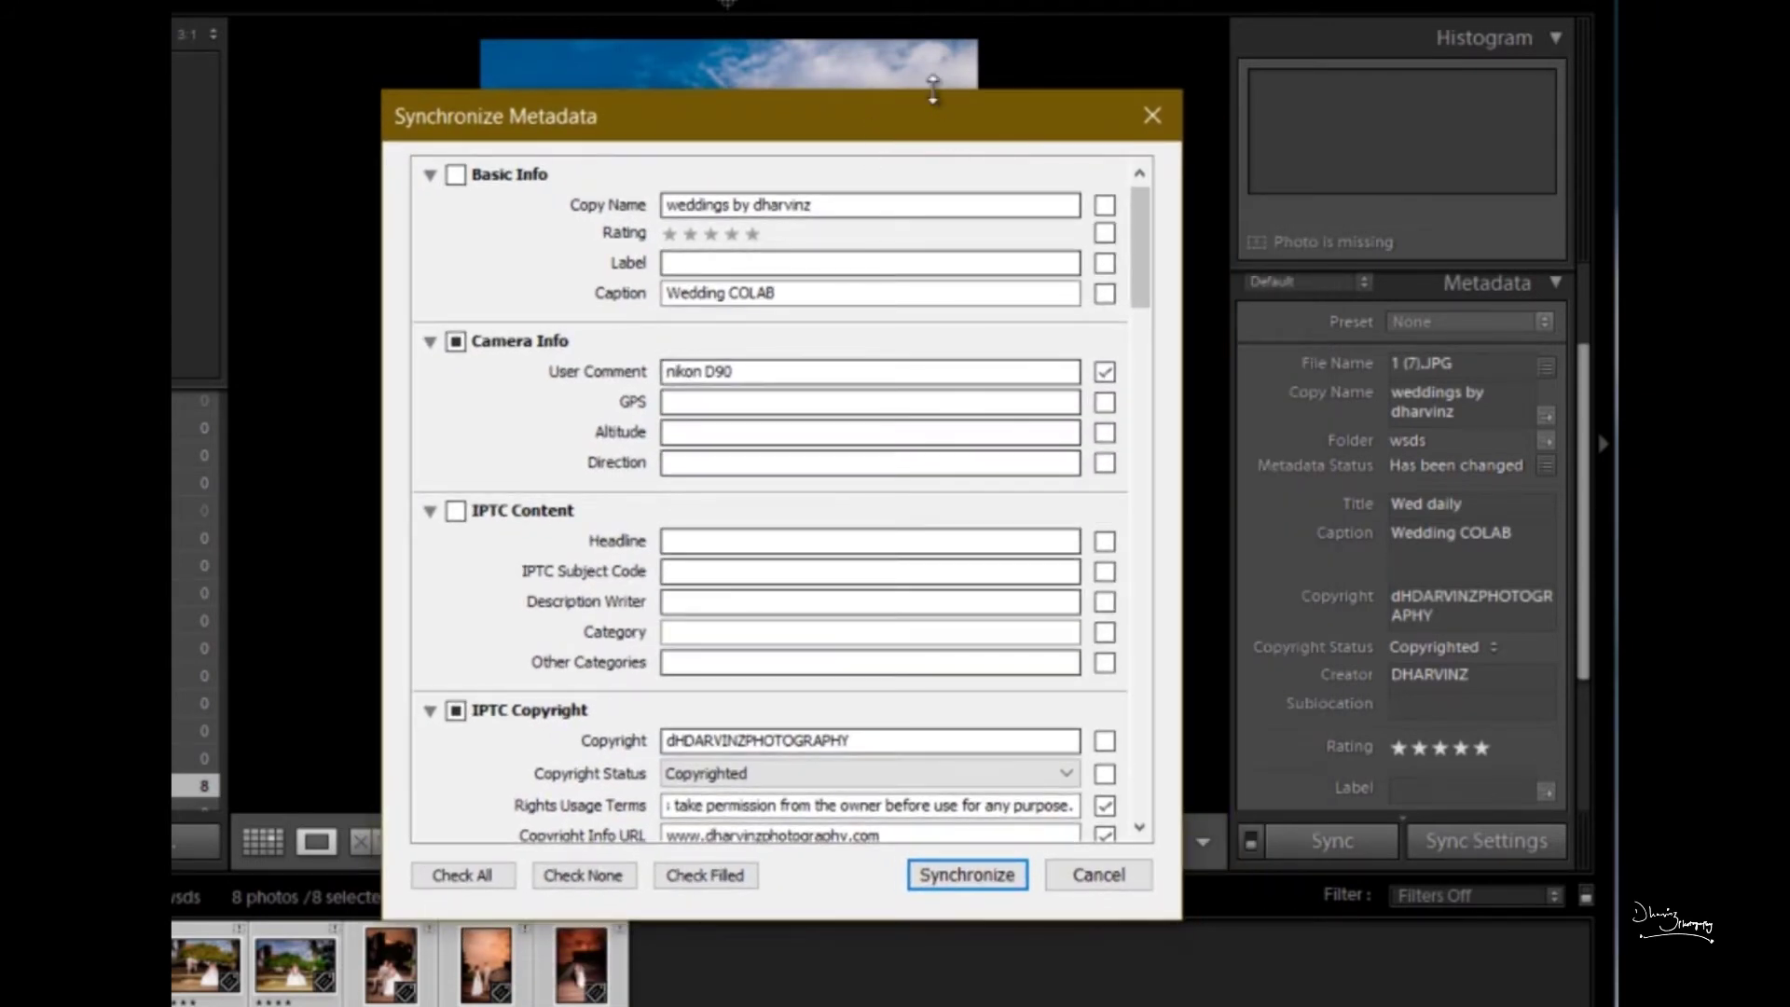
left_click_drag(932, 88, 932, 42)
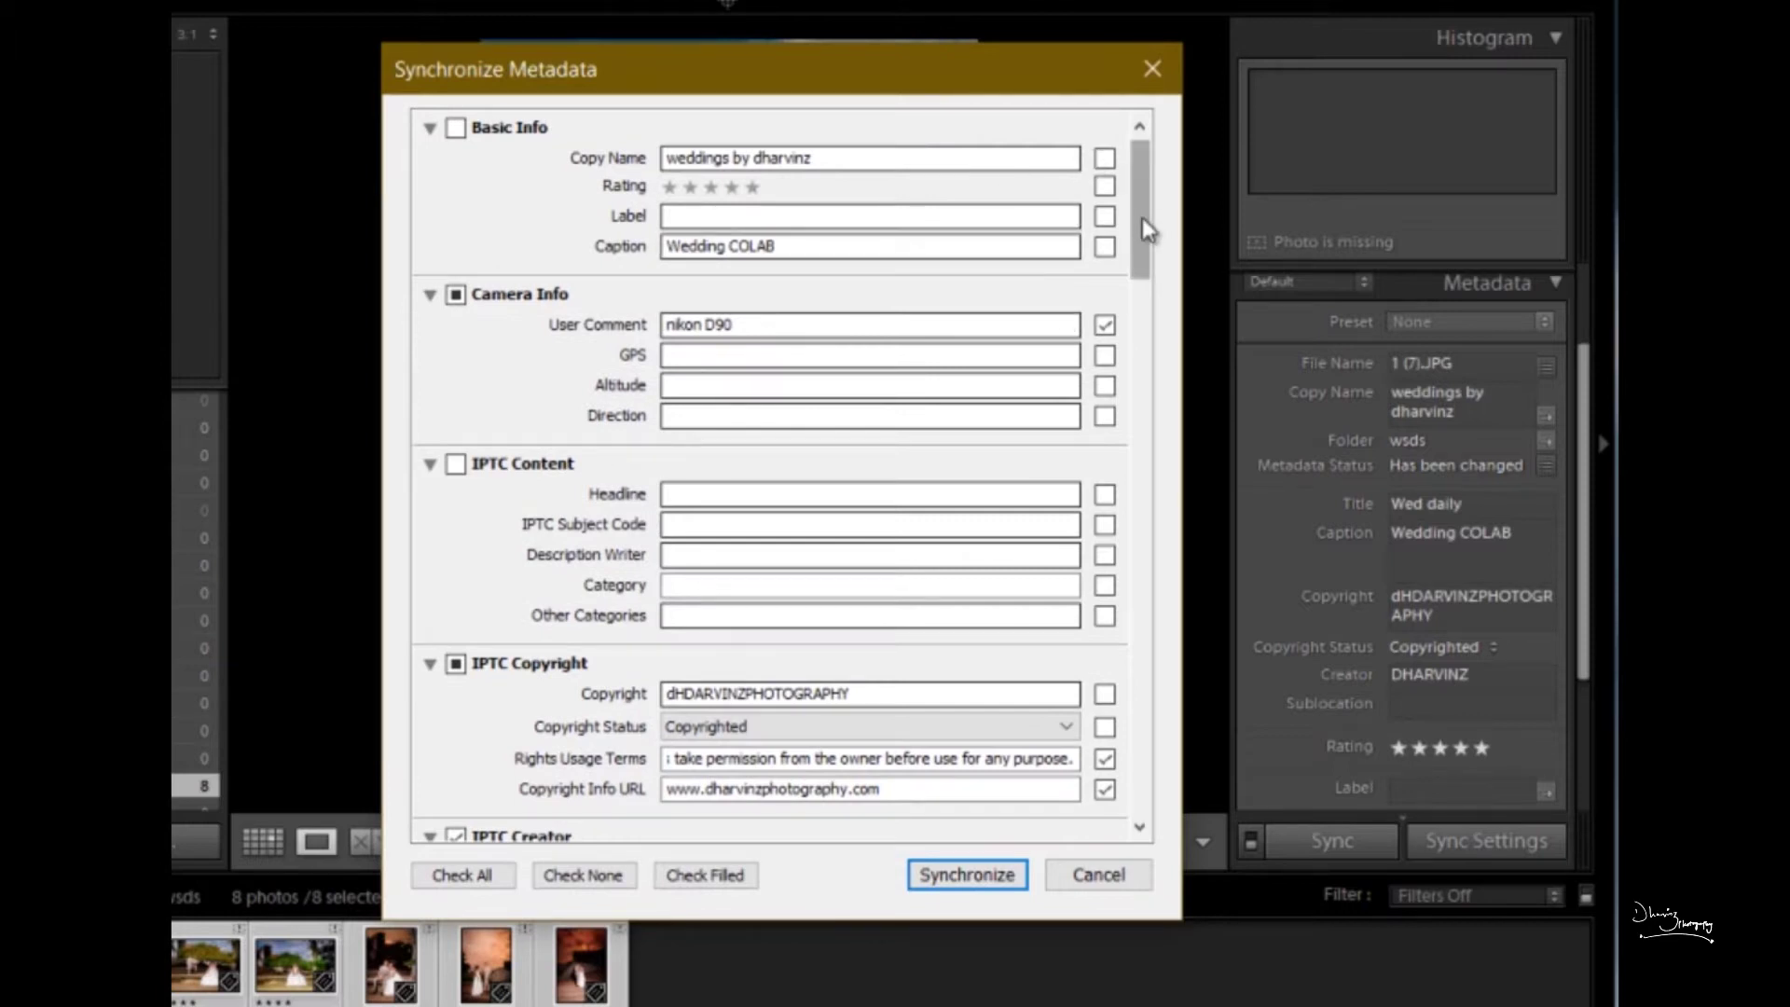
mouse_move(1139, 216)
left_mouse_down()
mouse_move(1138, 257)
mouse_move(1136, 191)
left_mouse_up()
left_click(832, 214)
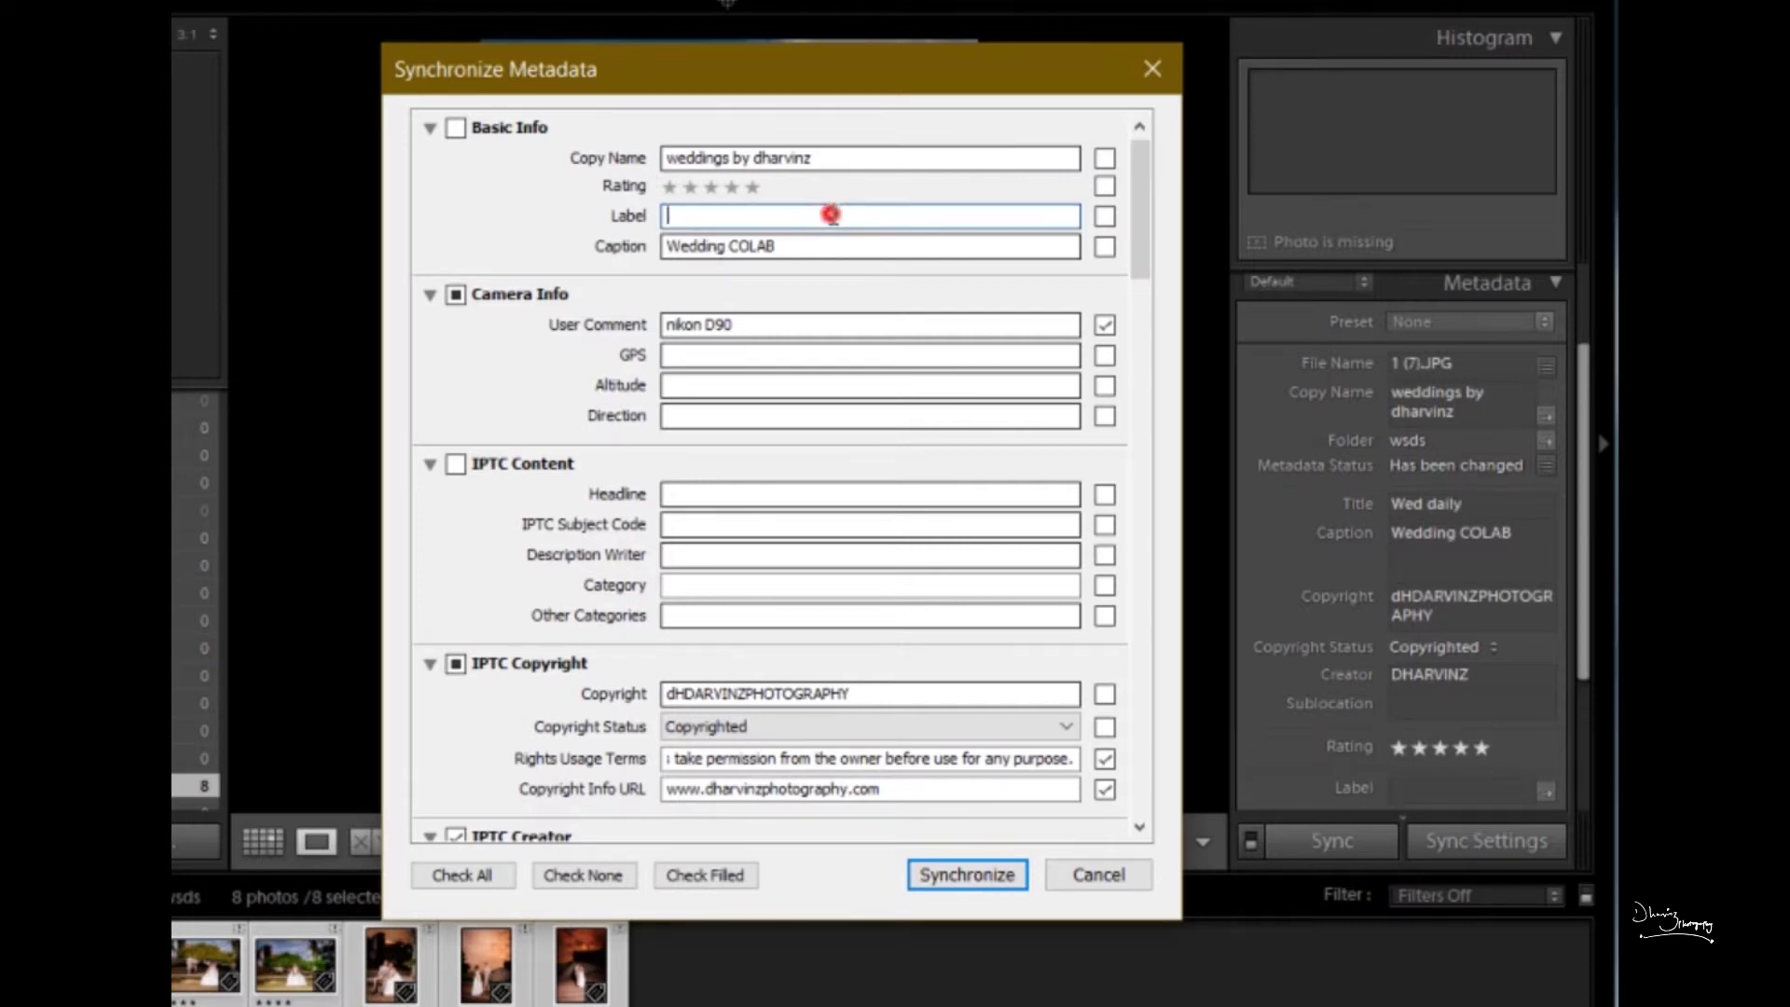
type("yellow")
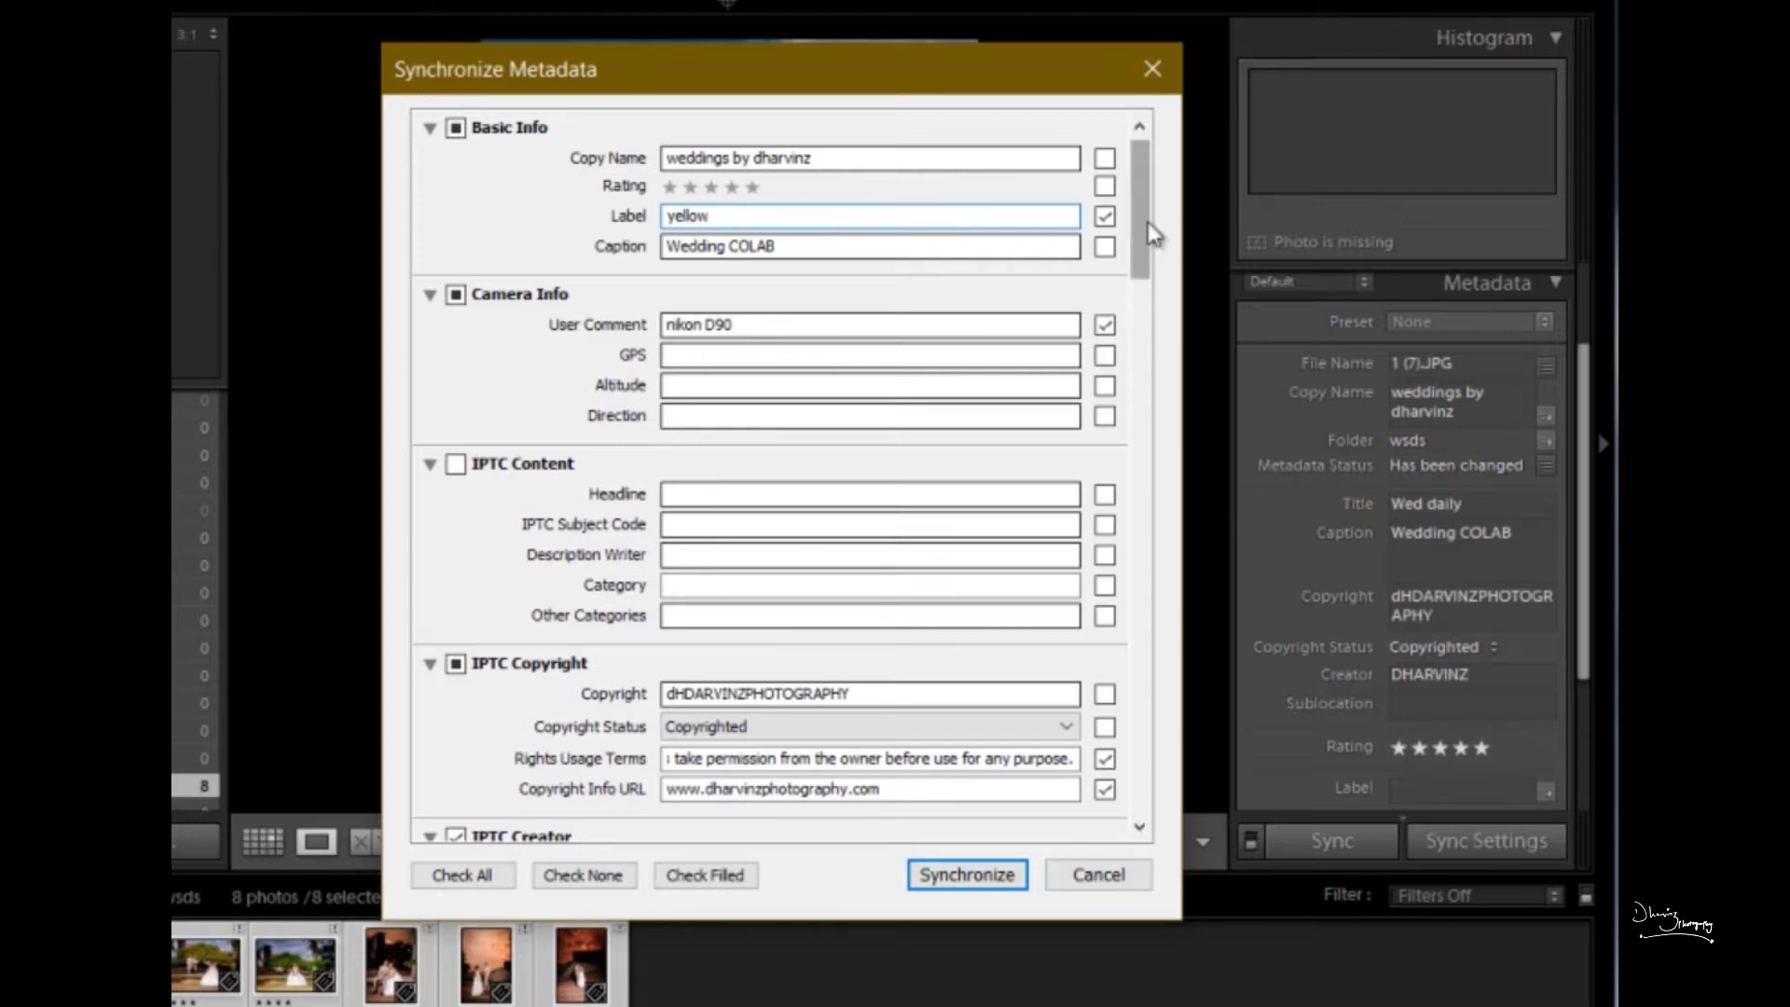
scroll(1147, 223, "down", 2)
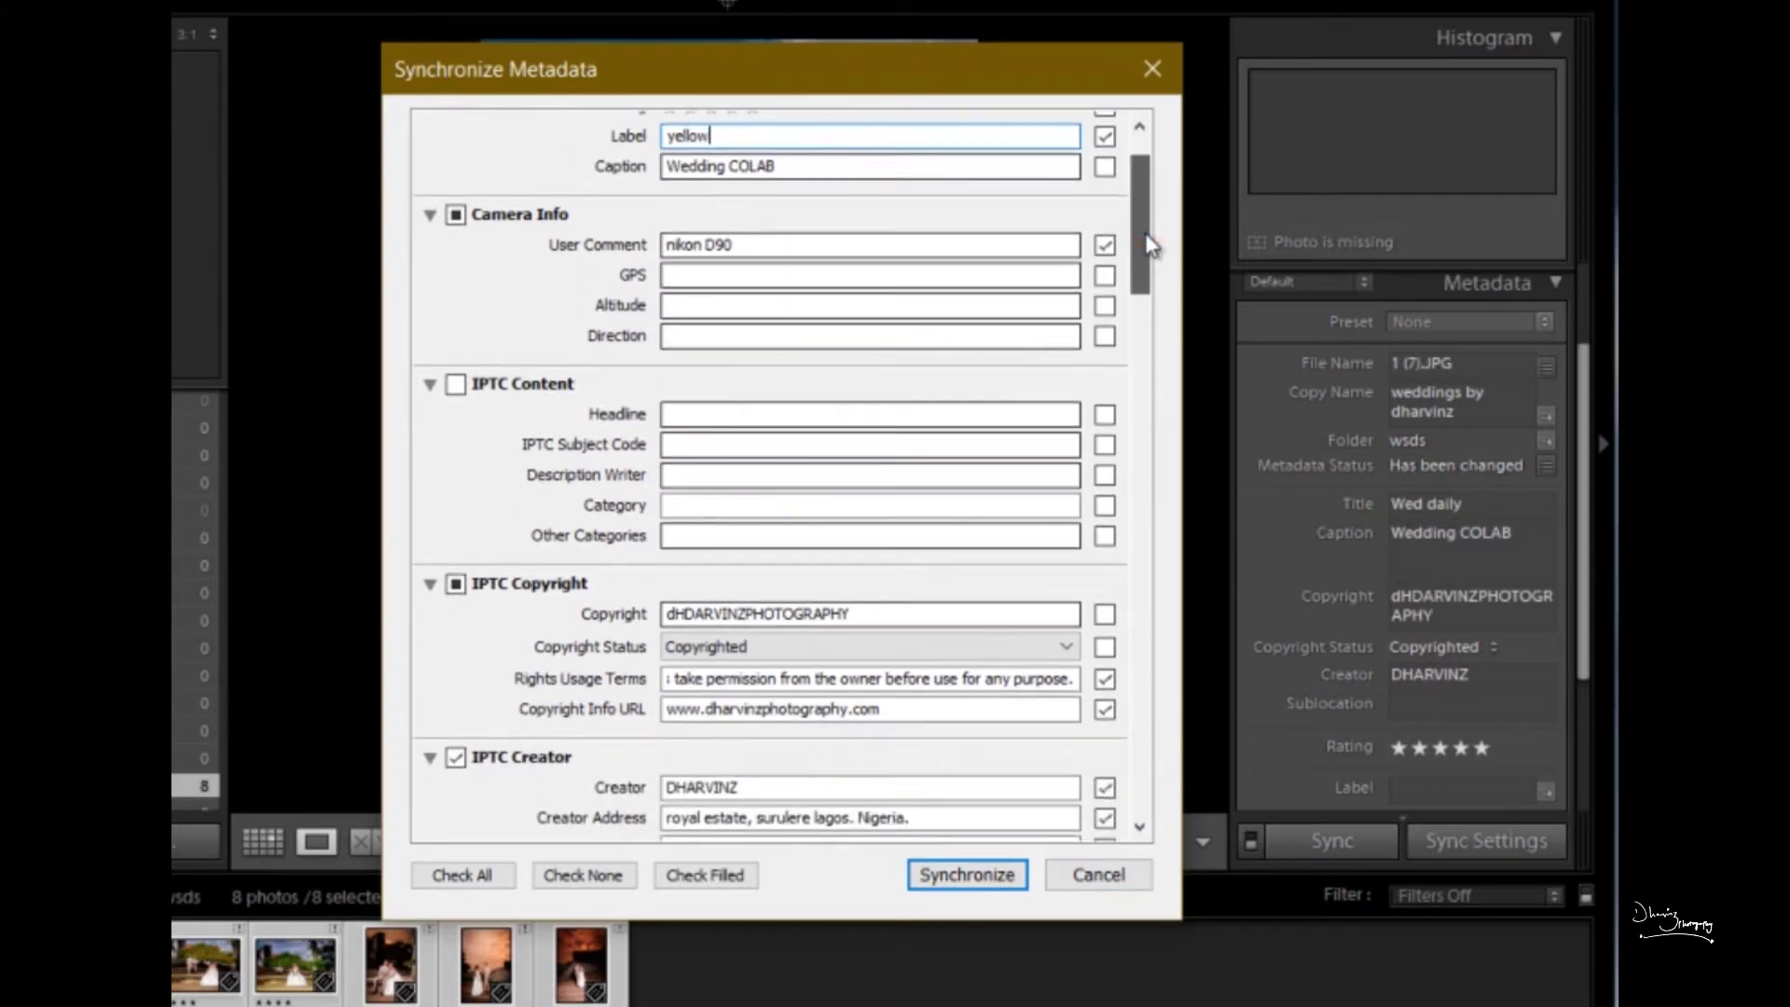
scroll(1147, 240, "down", 1)
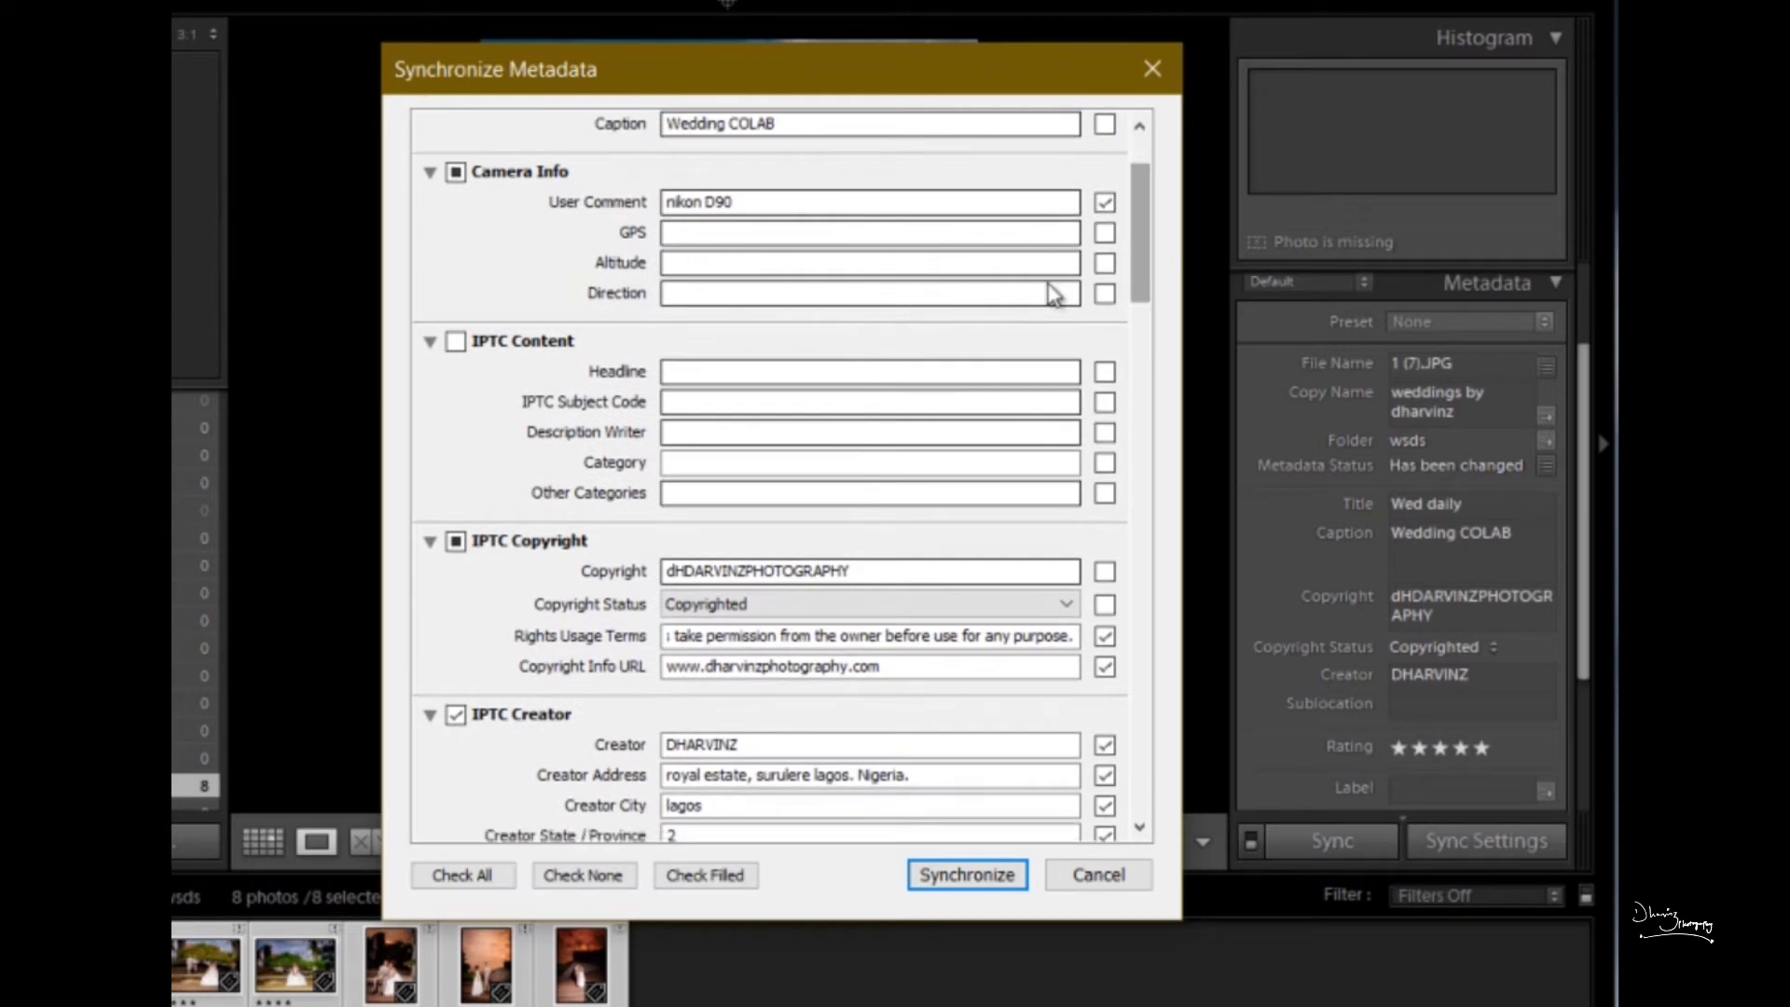
scroll(1144, 244, "up", 3)
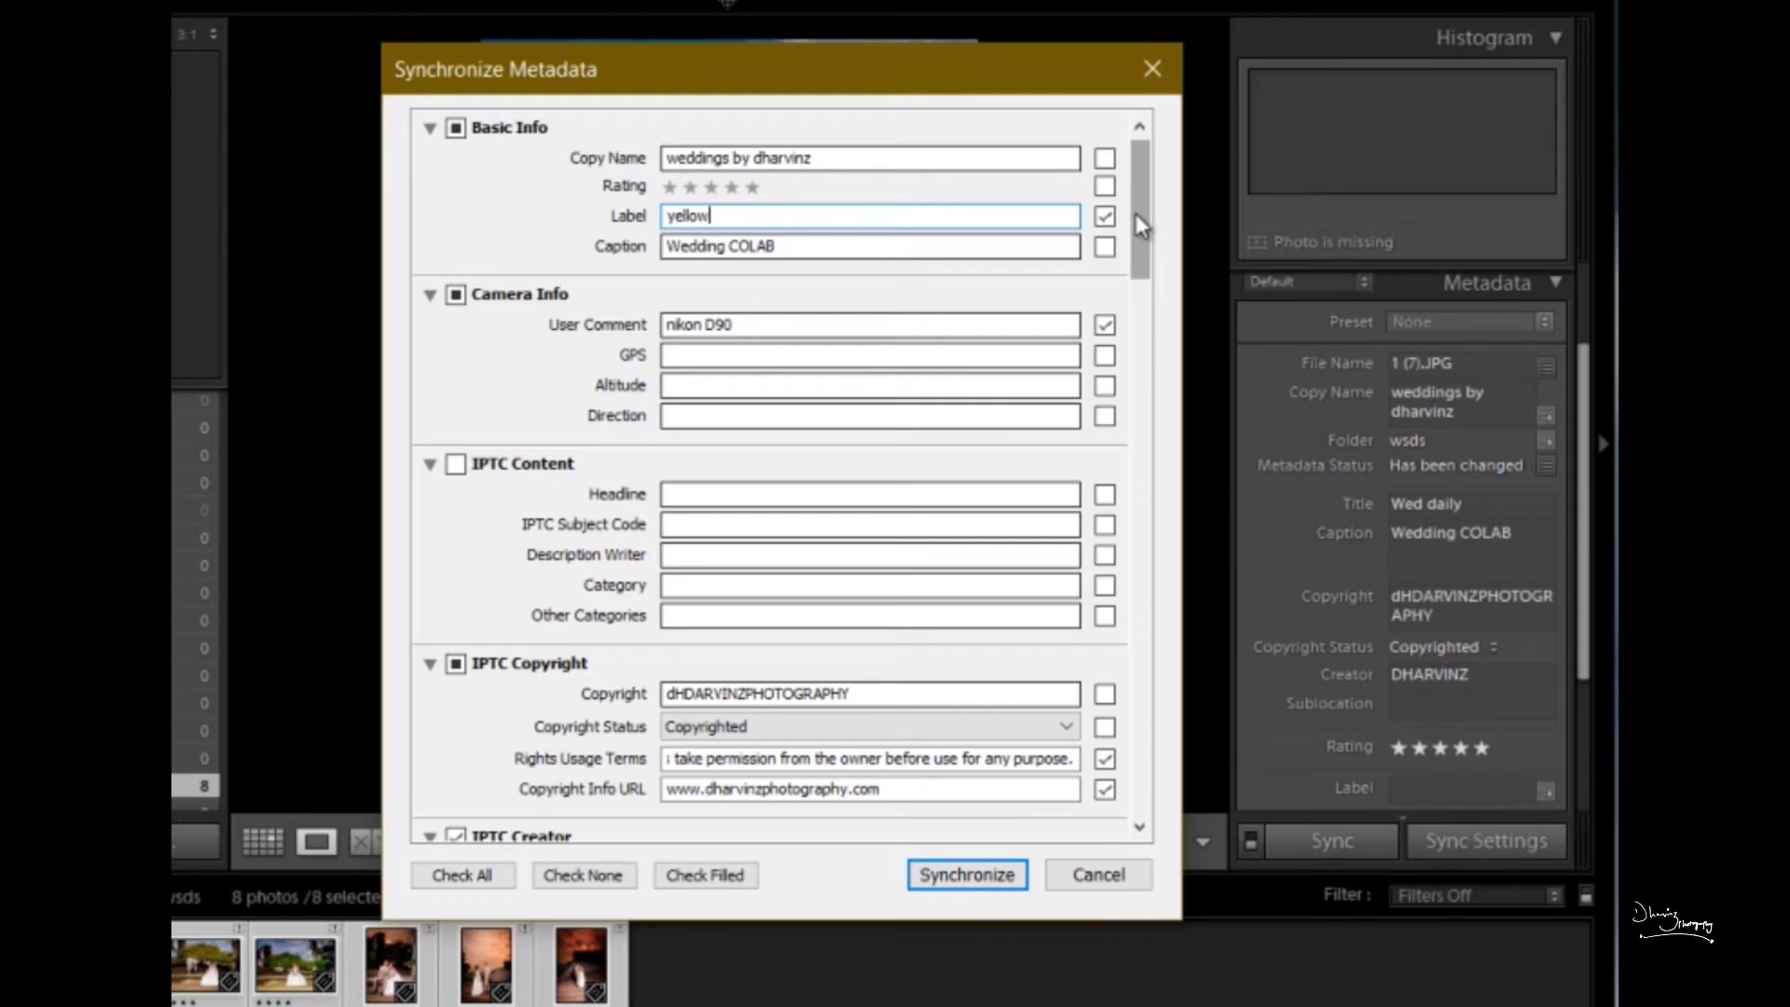
left_click_drag(1135, 211, 1131, 296)
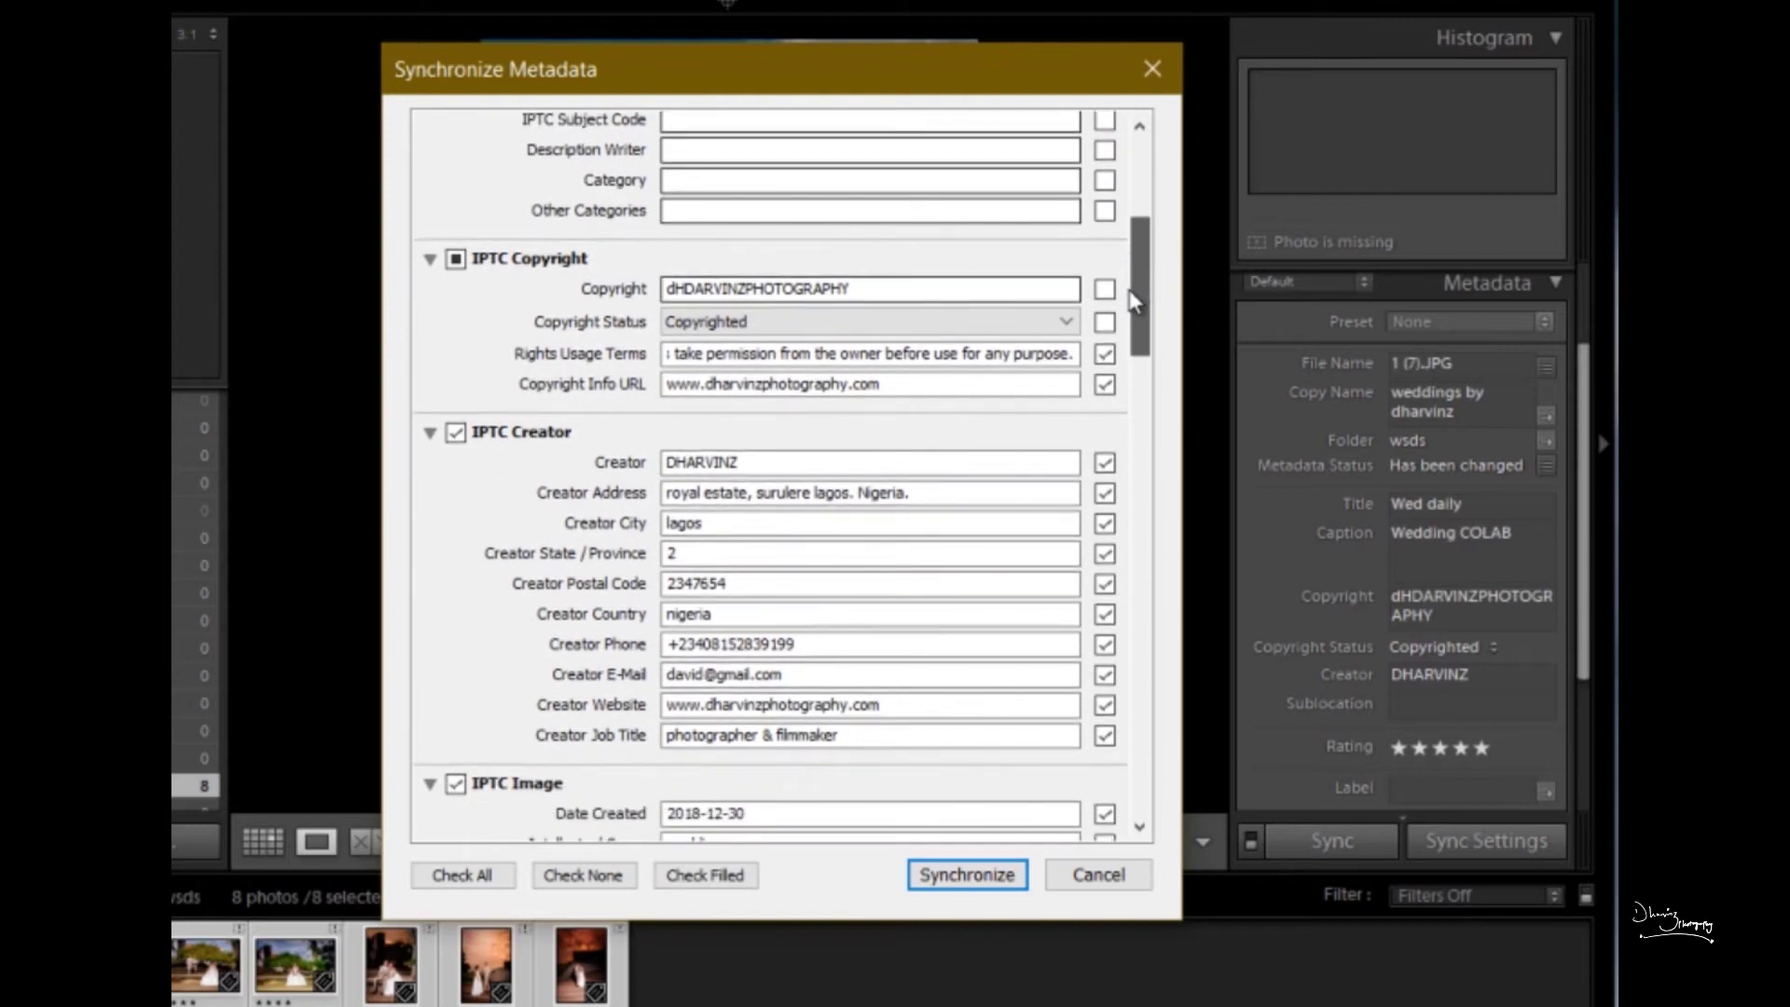
Replace the old copyright text with 'dharvinzphotography' and scroll down to the IPTC Image fields.
left_click(682, 286)
left_click(679, 286)
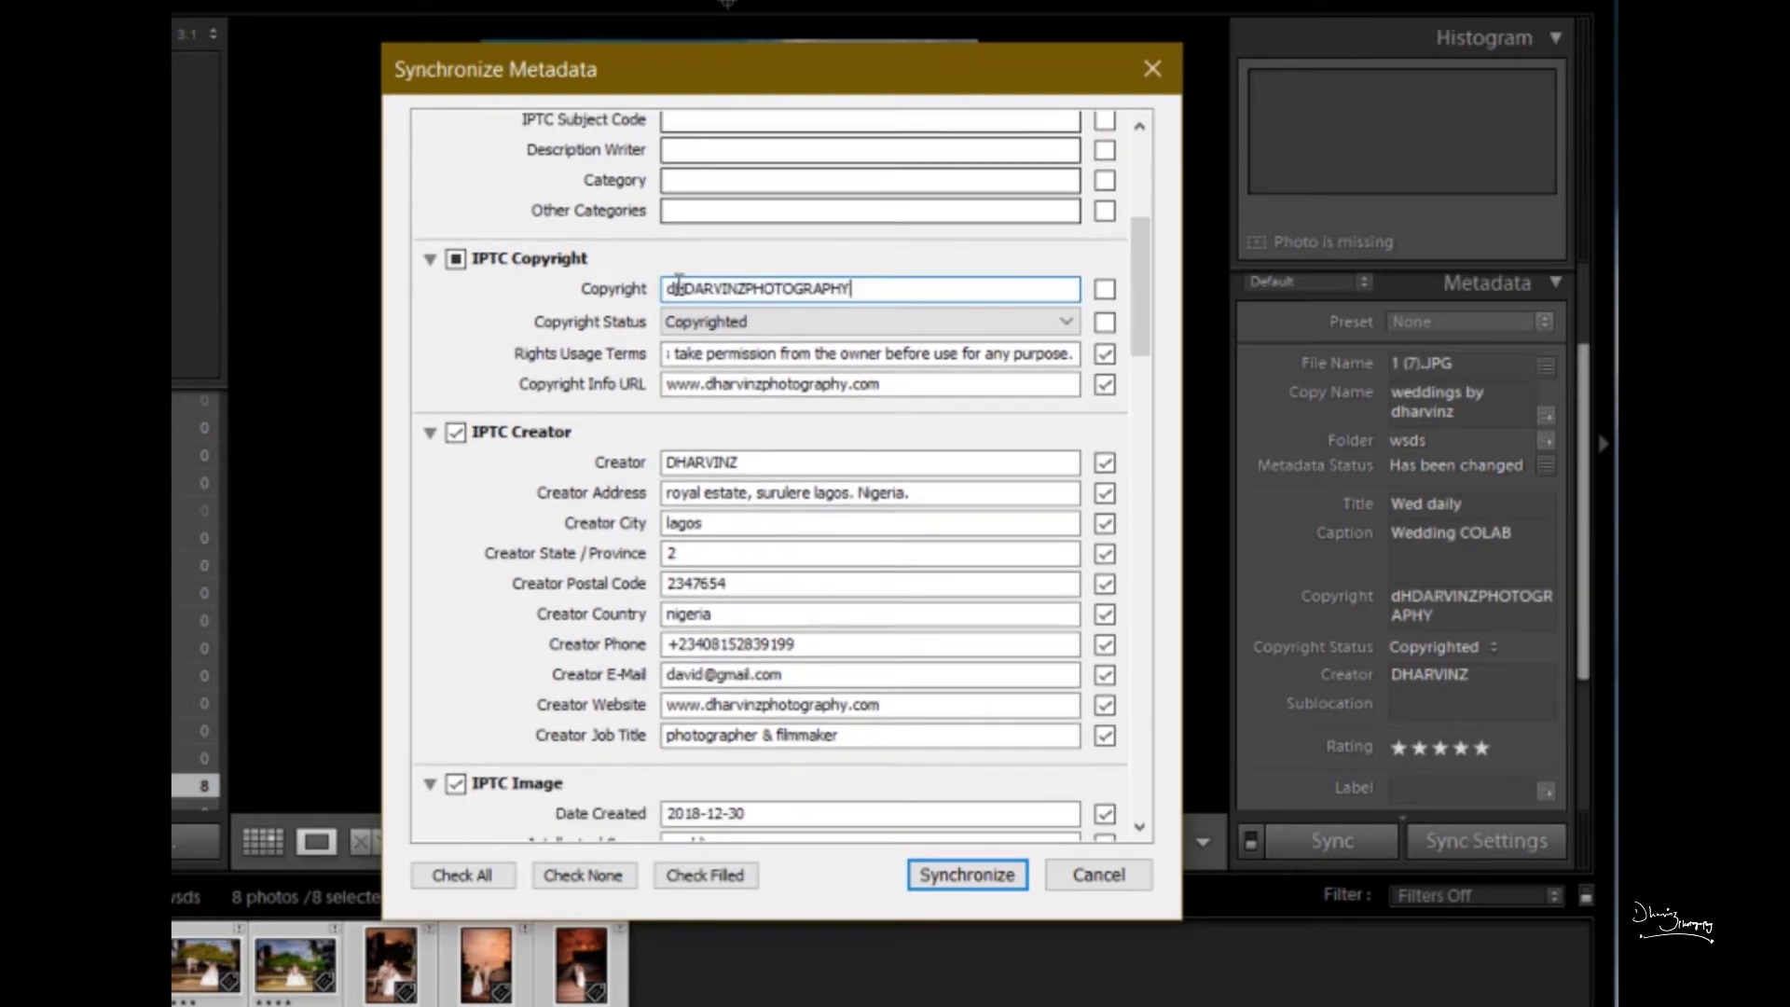
key("BackSpace")
key("BackSpace")
key("BackSpace")
key("BackSpace")
key("BackSpace")
key("BackSpace")
key("BackSpace")
key("BackSpace")
key("BackSpace")
key("BackSpace")
key("BackSpace")
key("BackSpace")
key("BackSpace")
key("BackSpace")
key("BackSpace")
key("BackSpace")
key("BackSpace")
key("BackSpace")
key("BackSpace")
key("BackSpace")
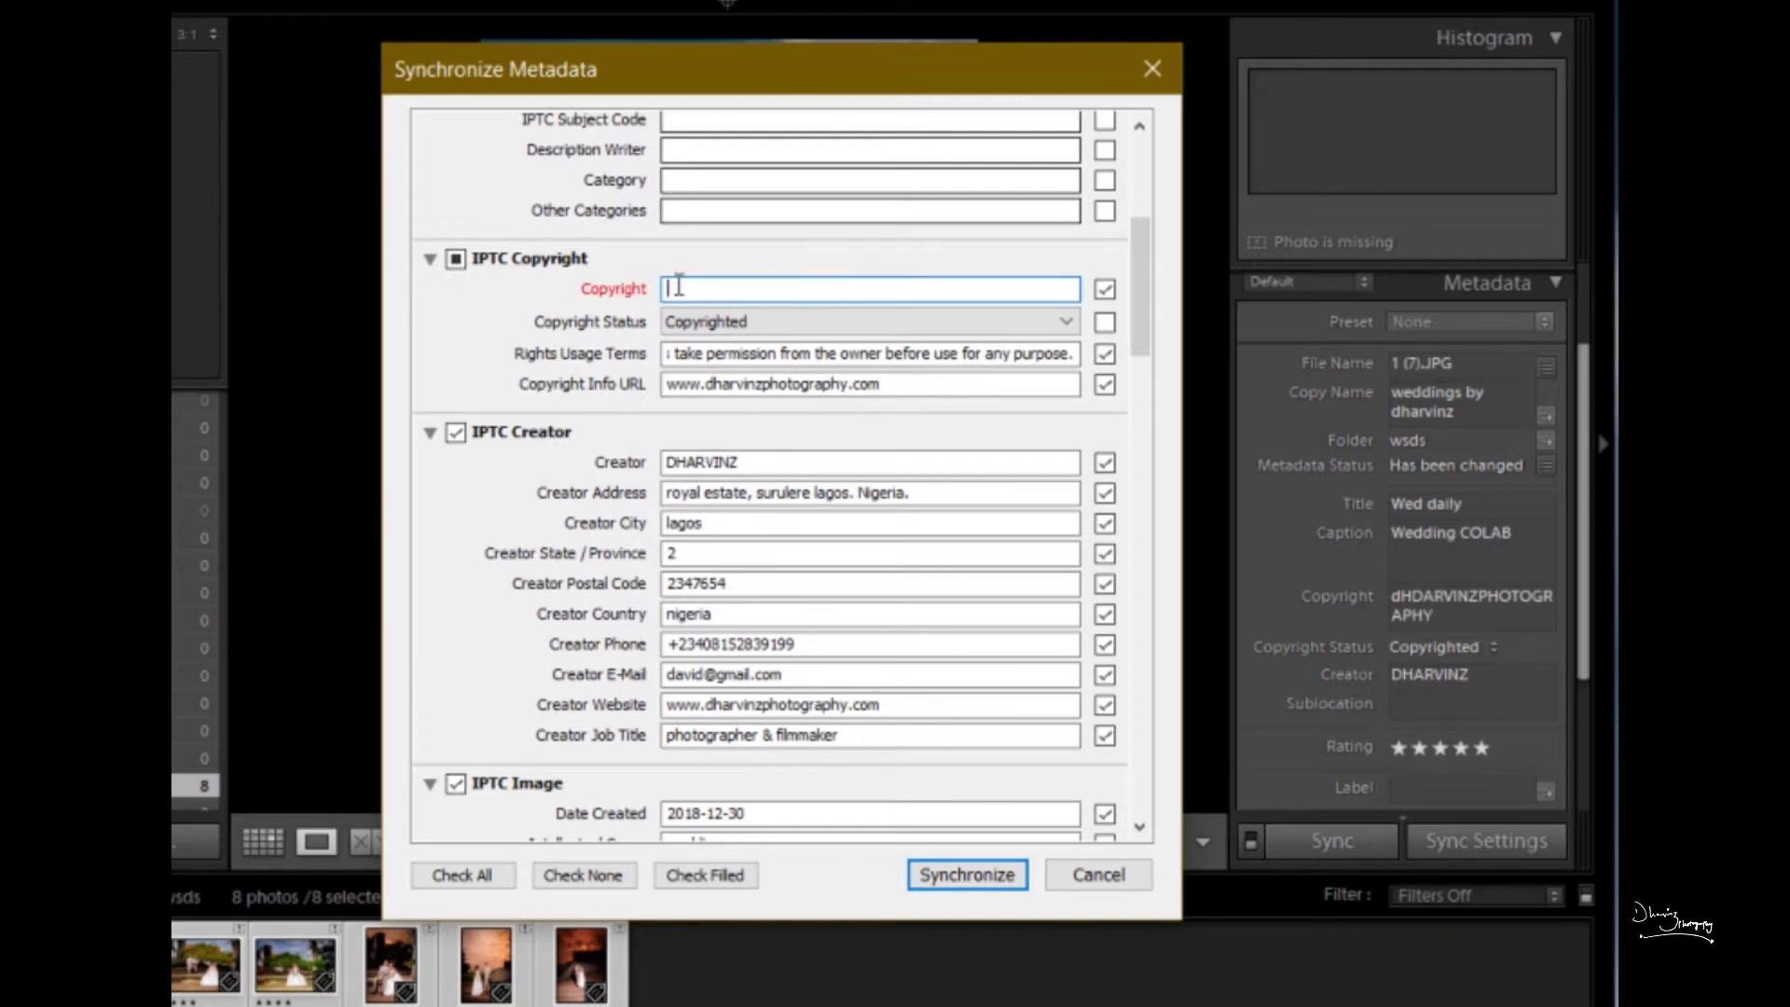
type("dharvinzphotogra")
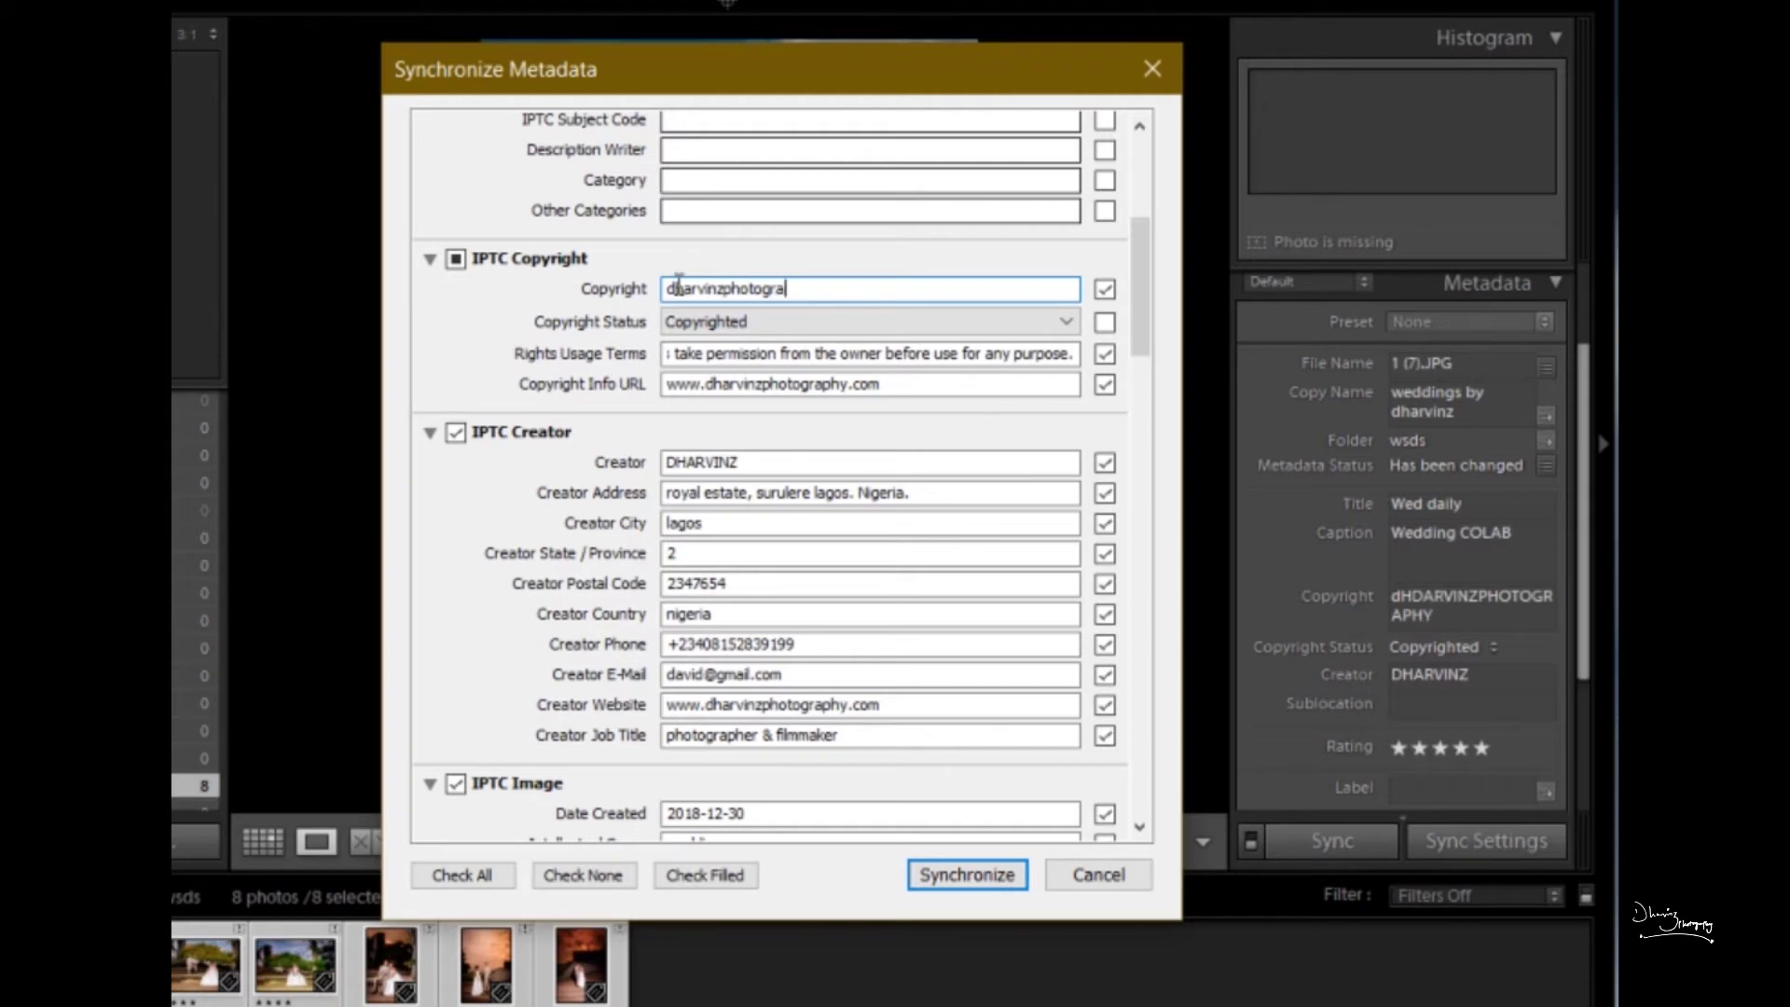
type("phy")
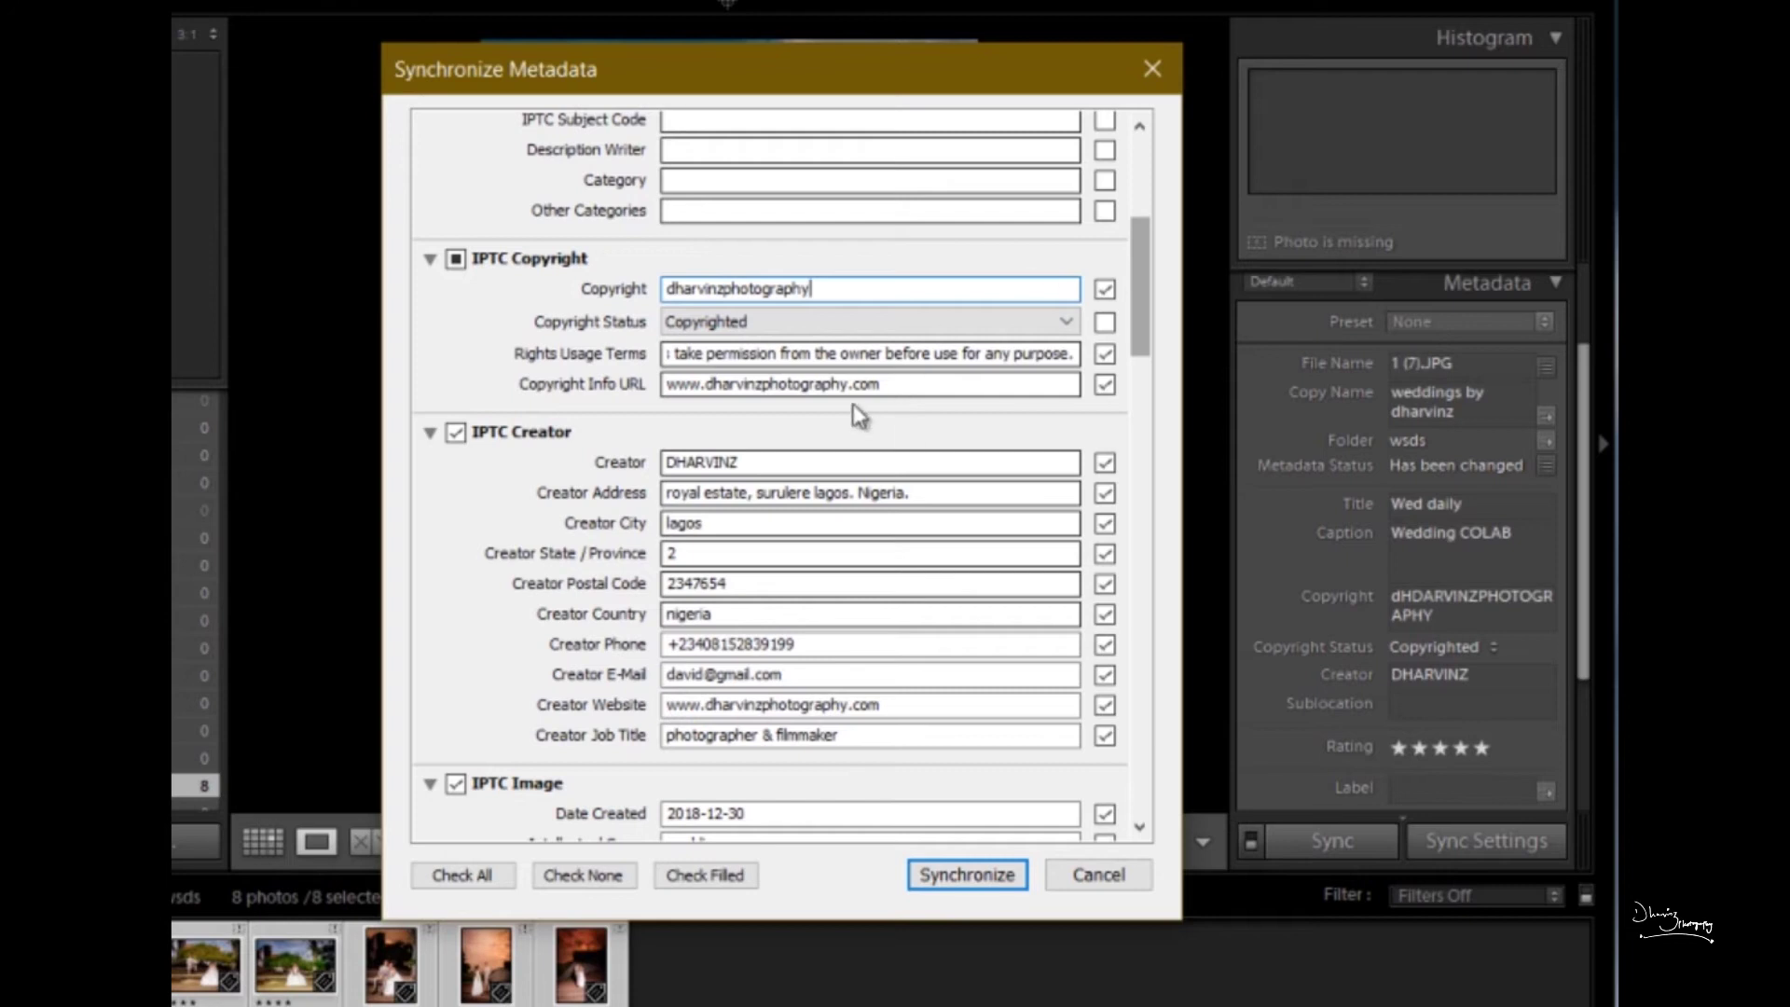
left_click_drag(1137, 289, 1127, 343)
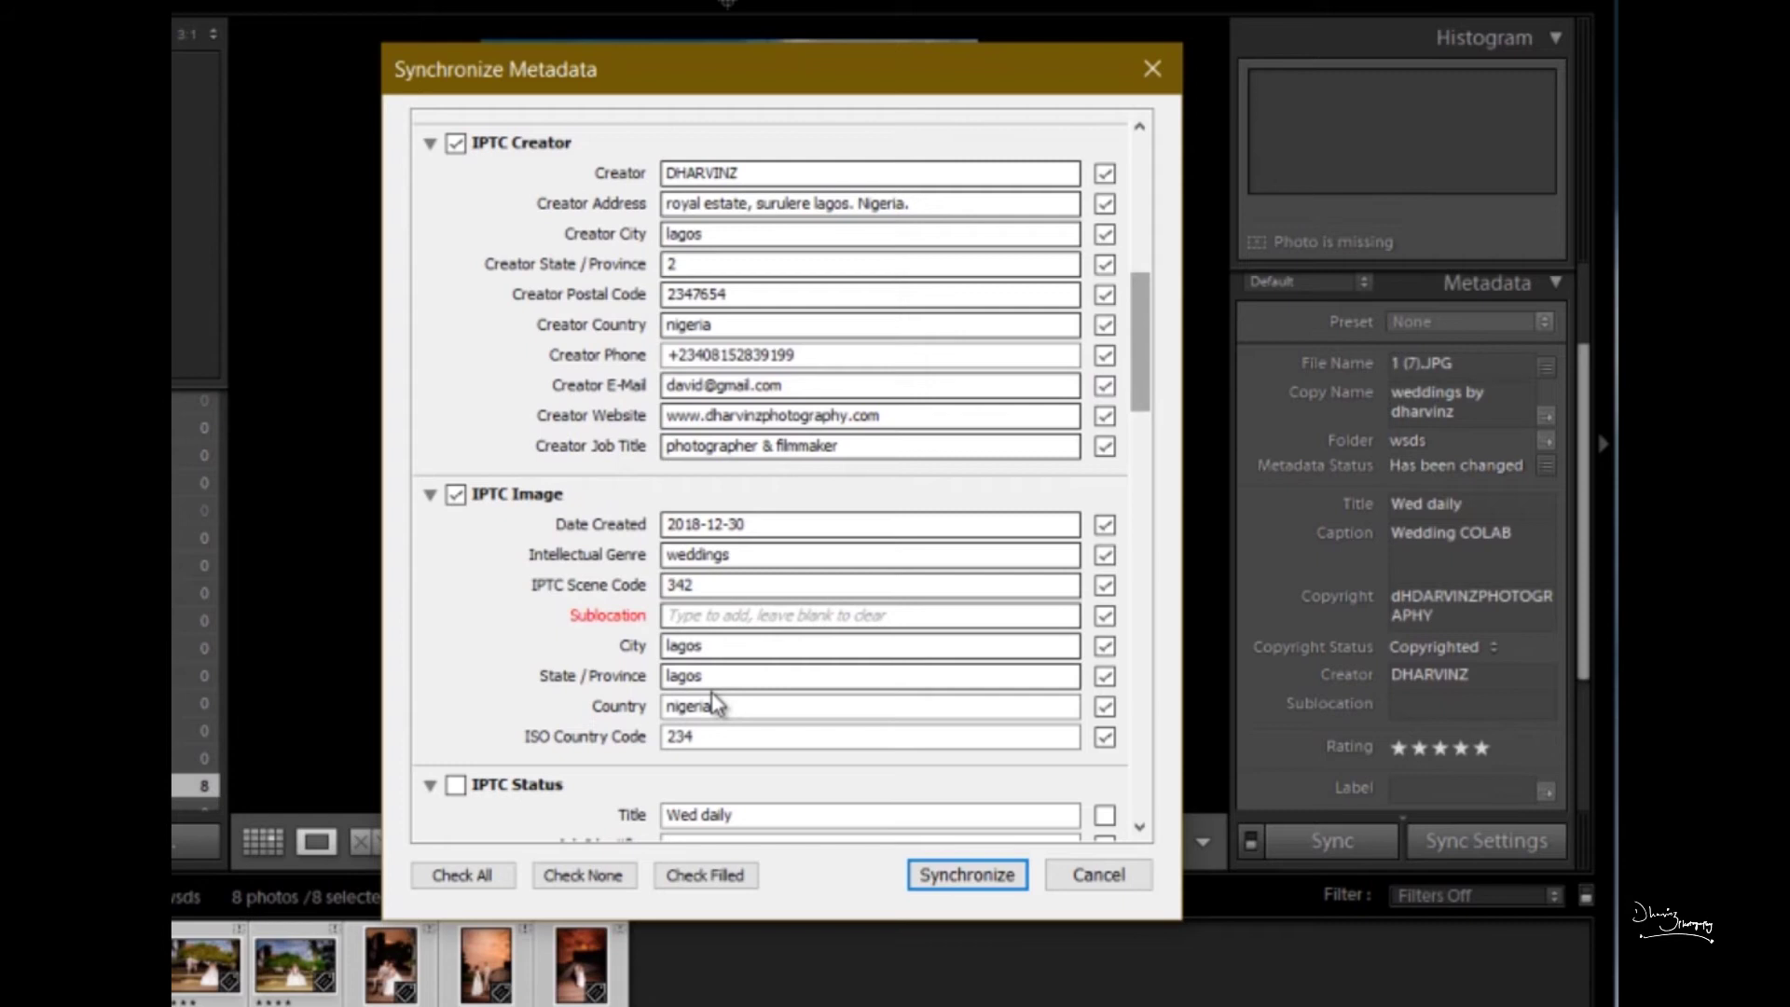
Enter 'desktop/pictures' as the sublocation, removing the stray leading 'p', then scroll the dialog.
left_click(807, 614)
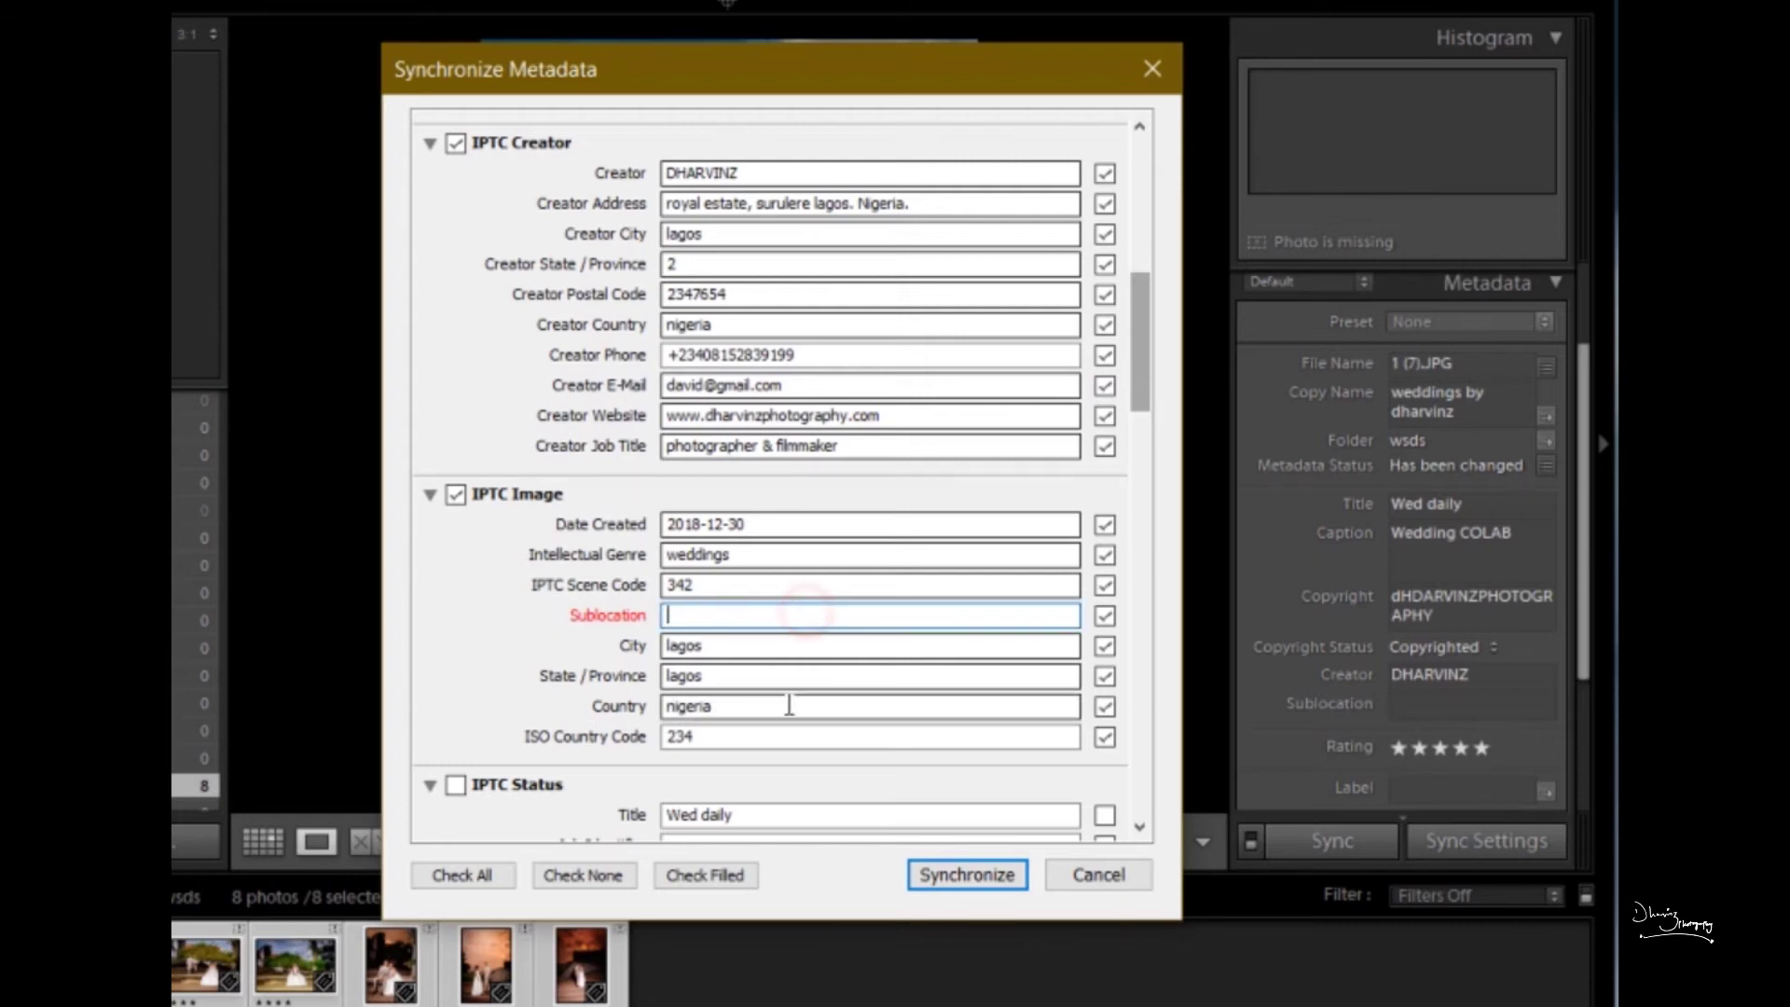
left_click(783, 654)
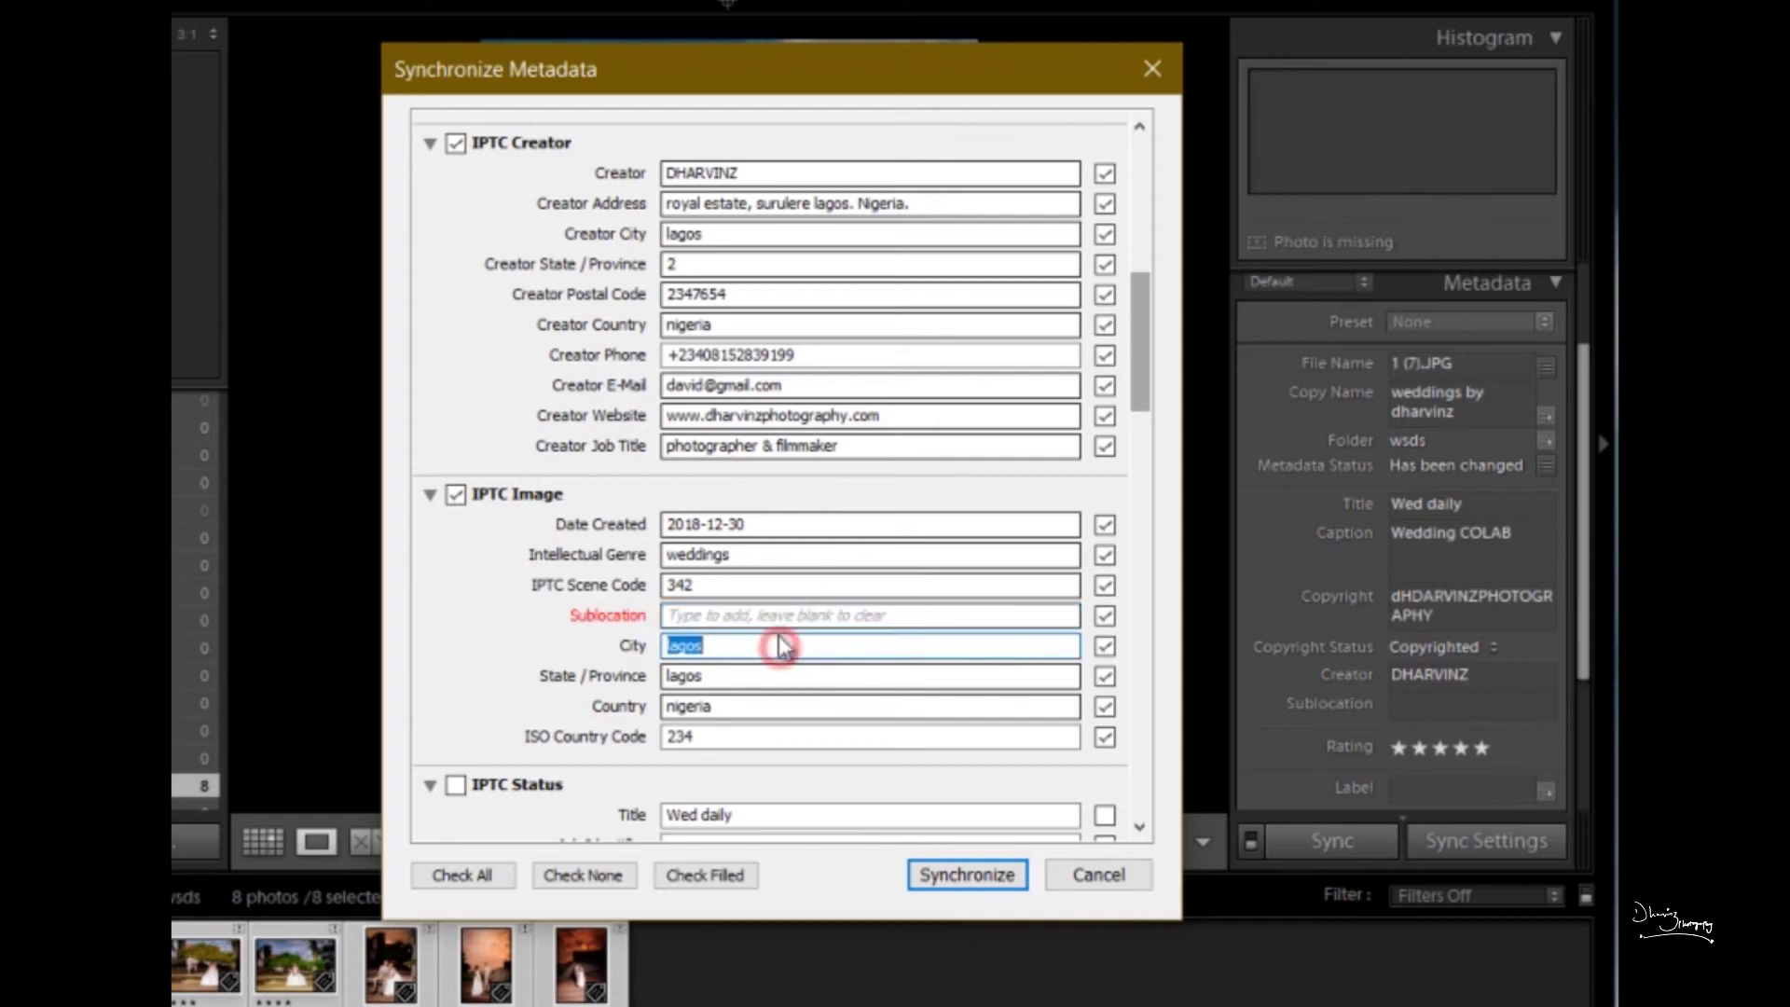
left_click(777, 614)
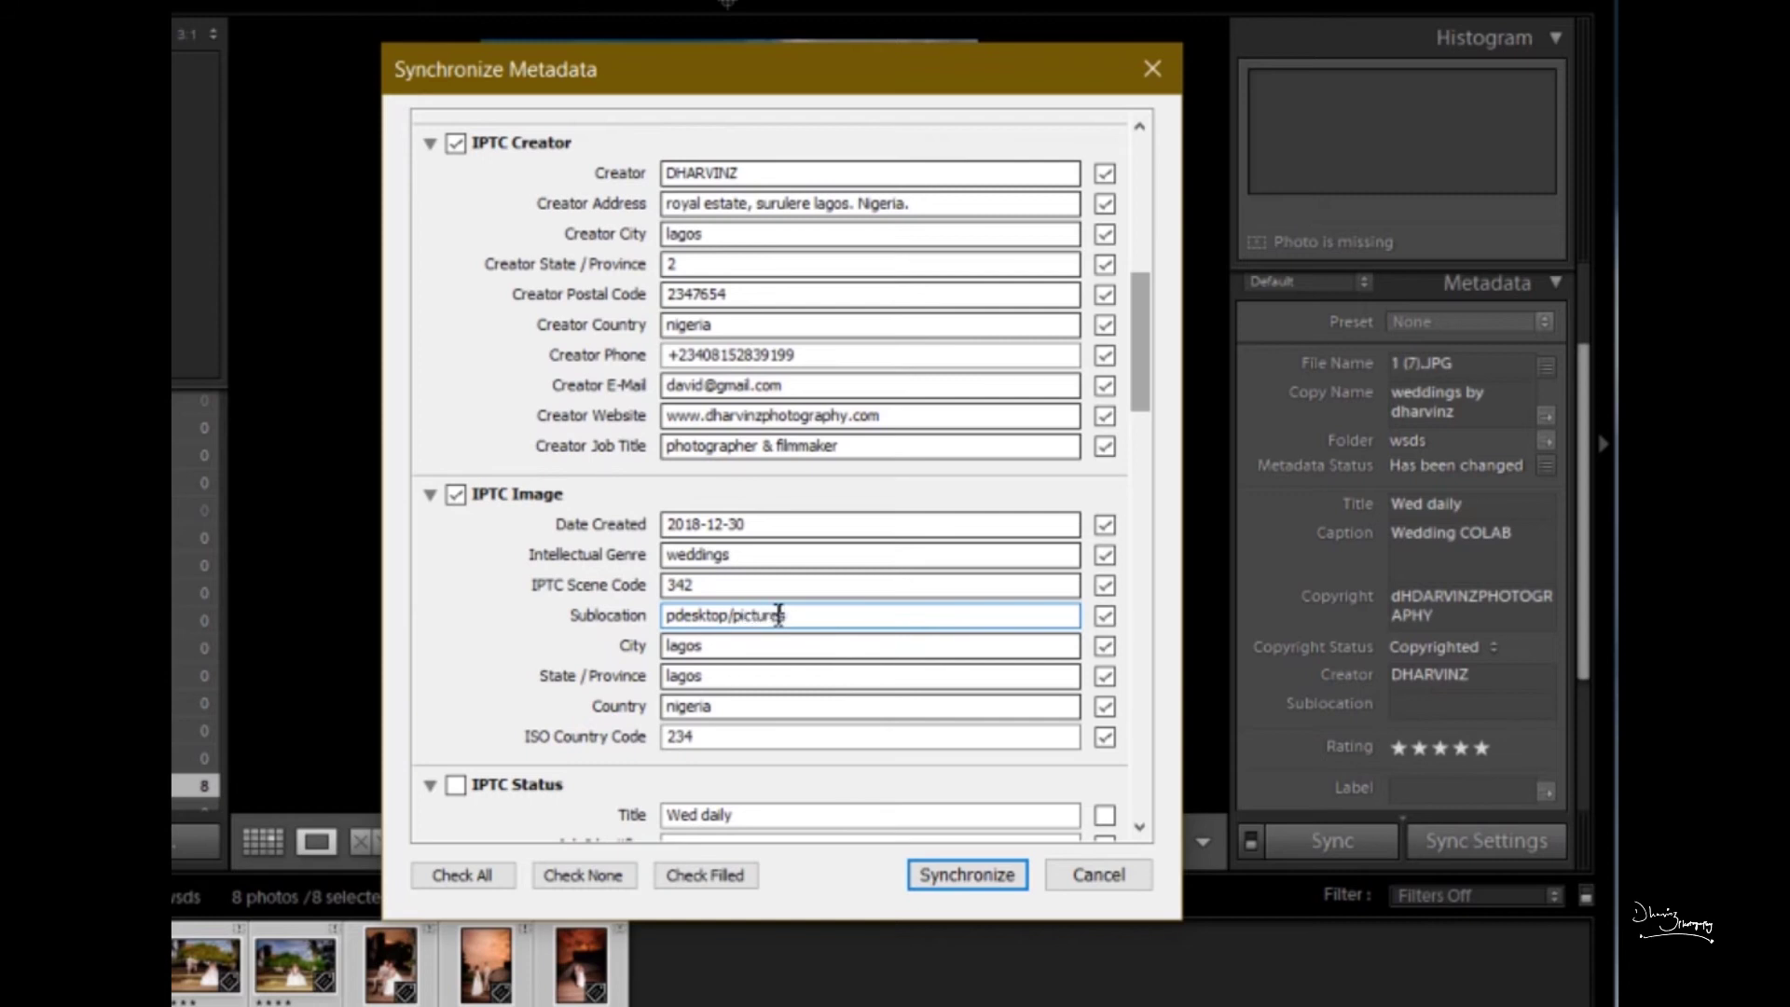
key("BackSpace")
mouse_move(1144, 384)
left_mouse_down()
mouse_move(1151, 438)
mouse_move(1147, 308)
mouse_move(1147, 357)
left_mouse_up()
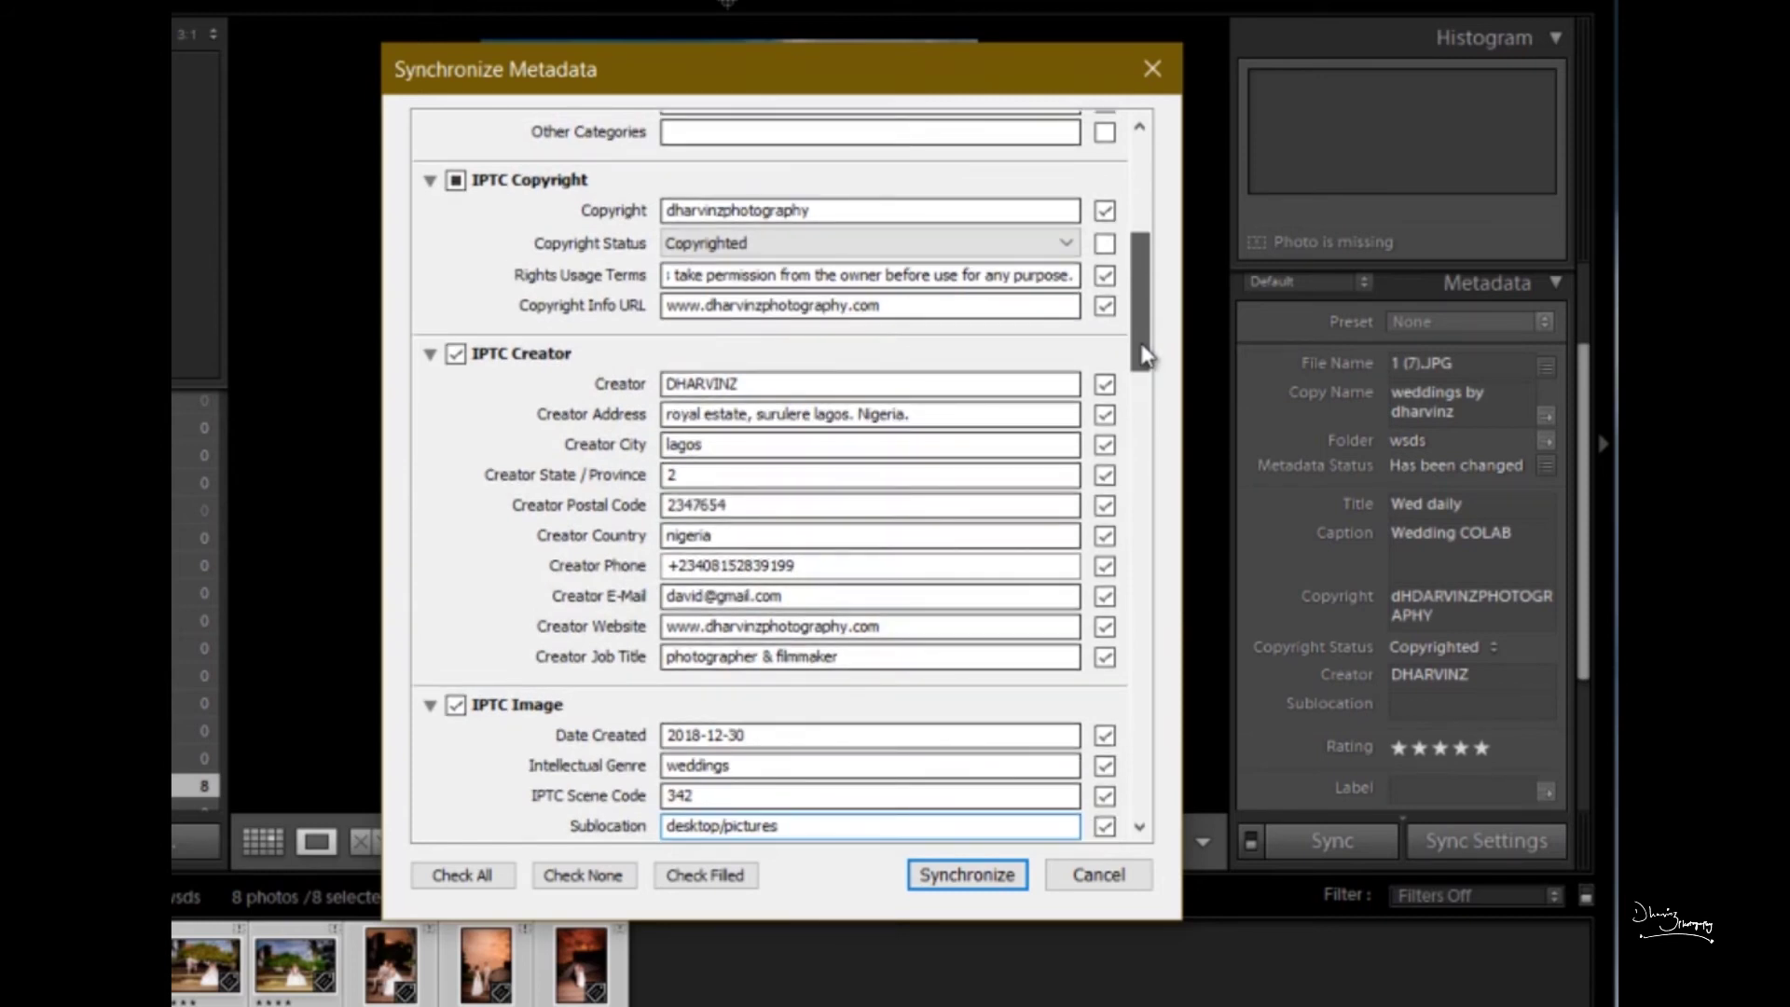
left_click_drag(1144, 354, 1144, 181)
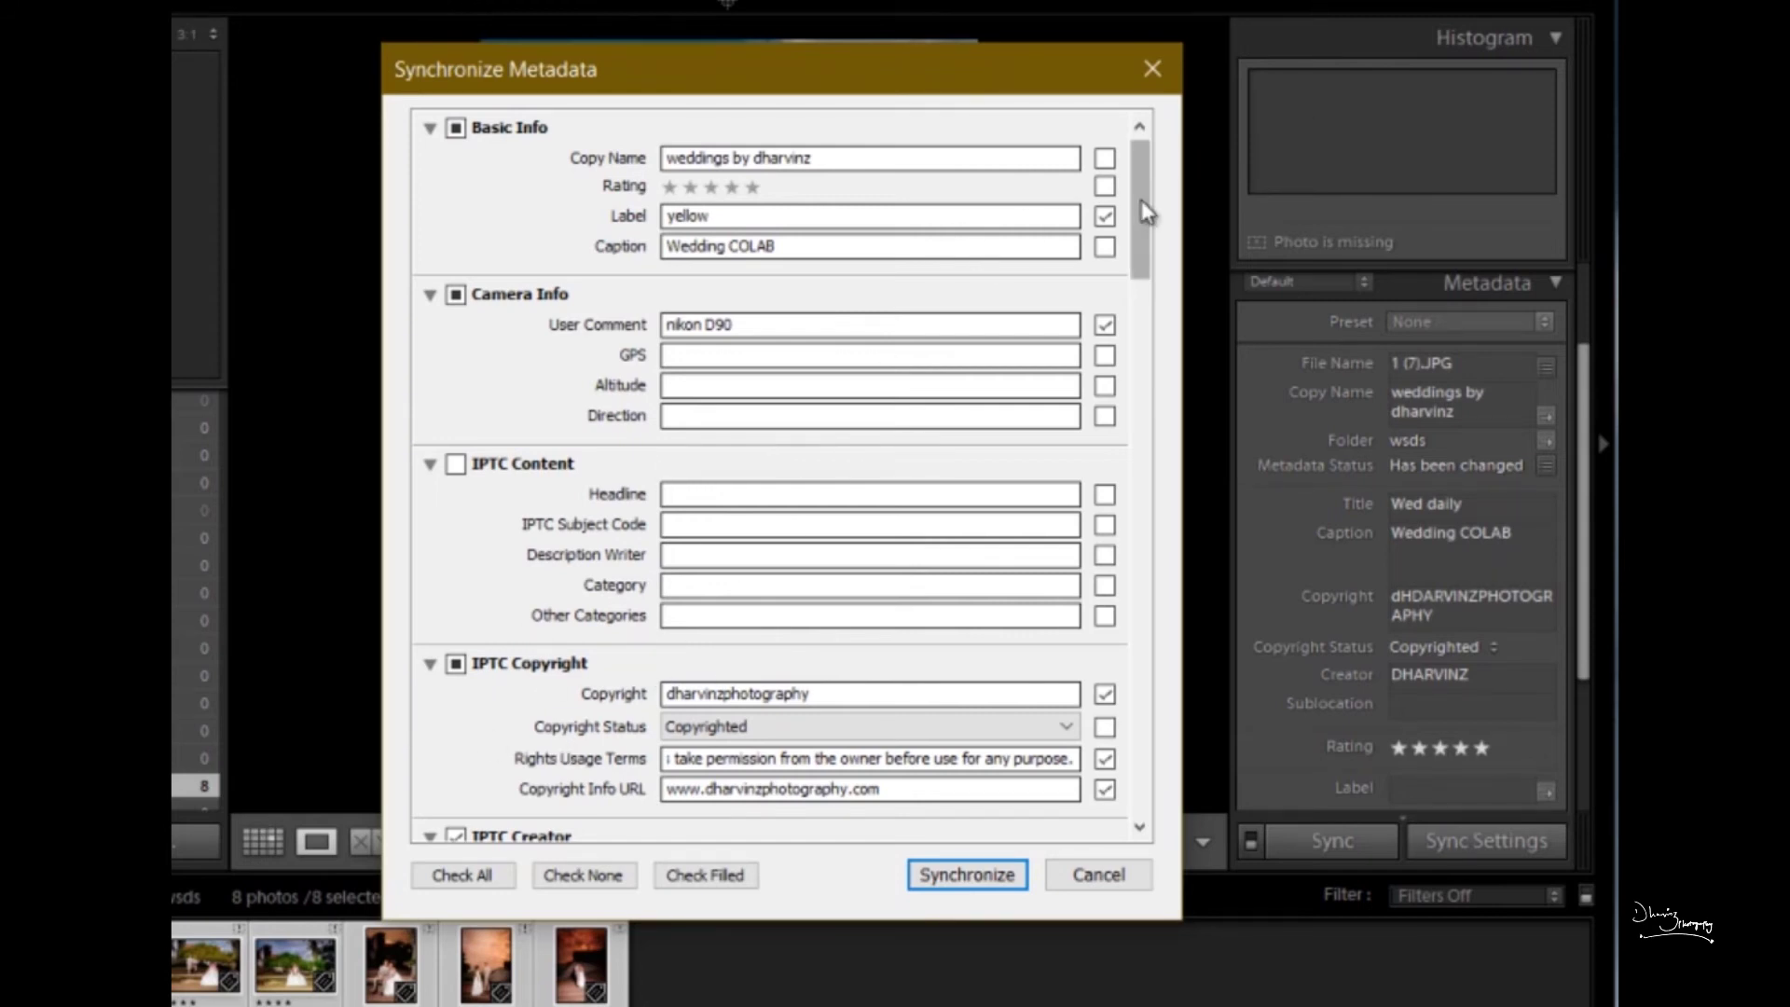
left_click_drag(1132, 204, 1133, 238)
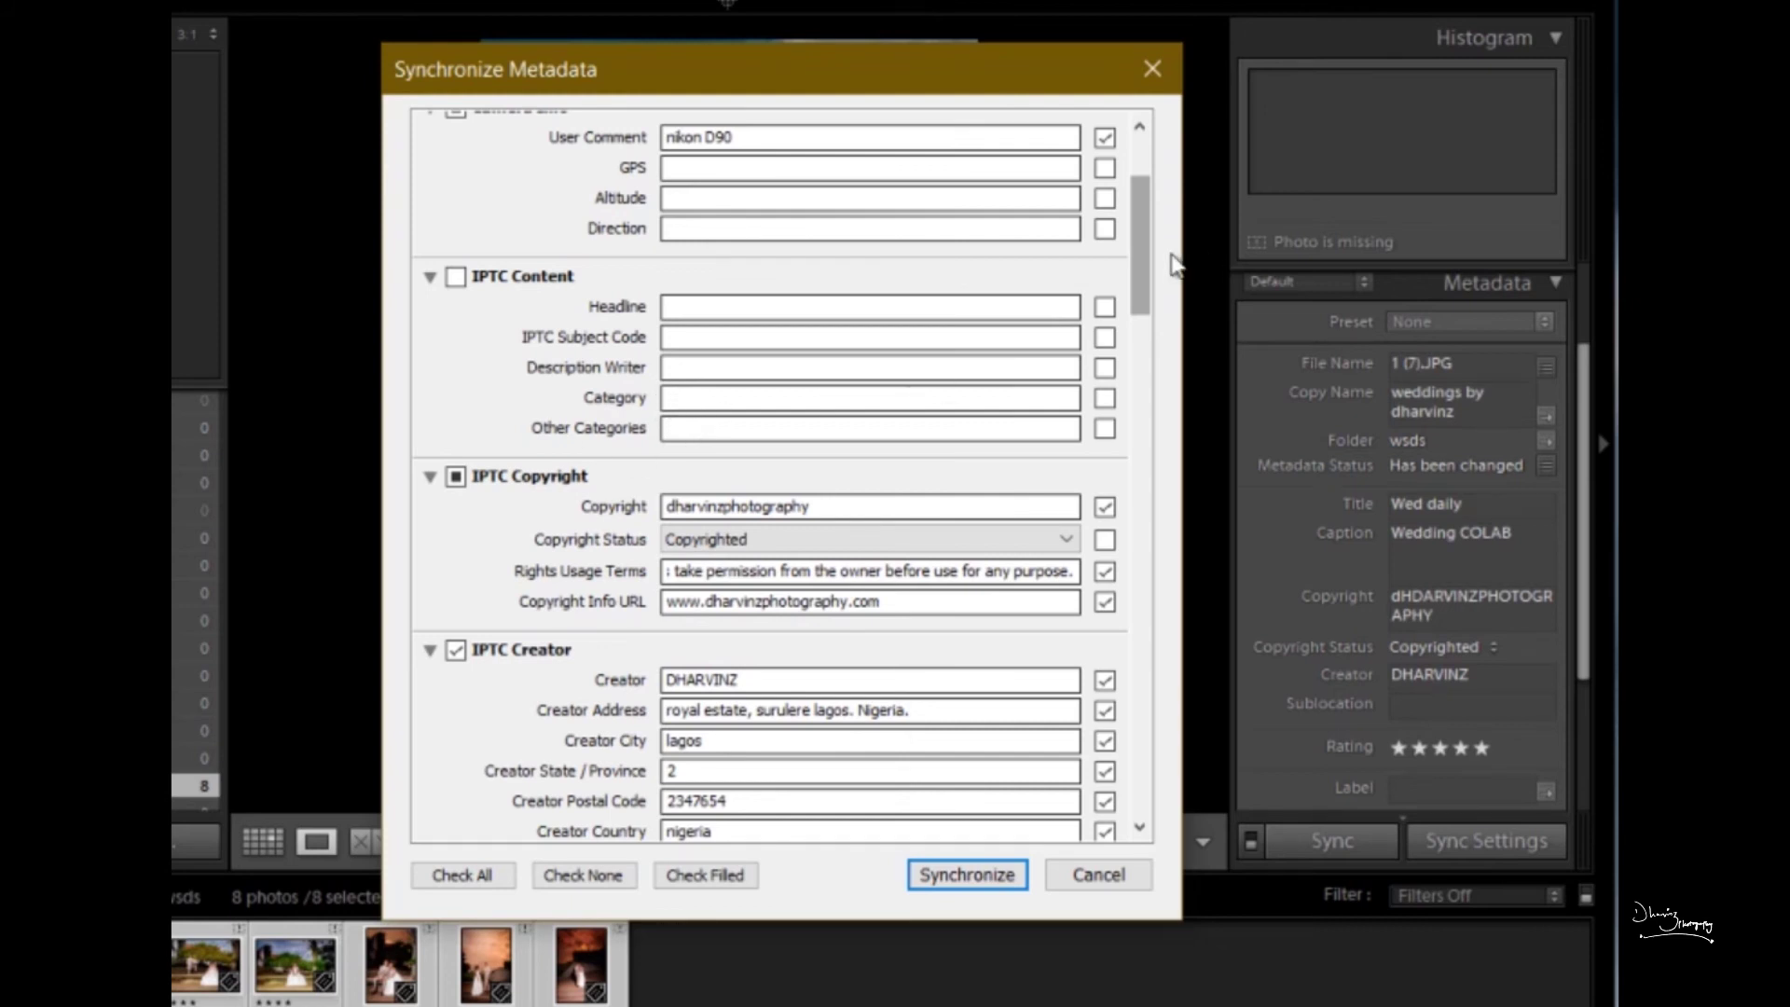
left_click_drag(1146, 264, 1147, 314)
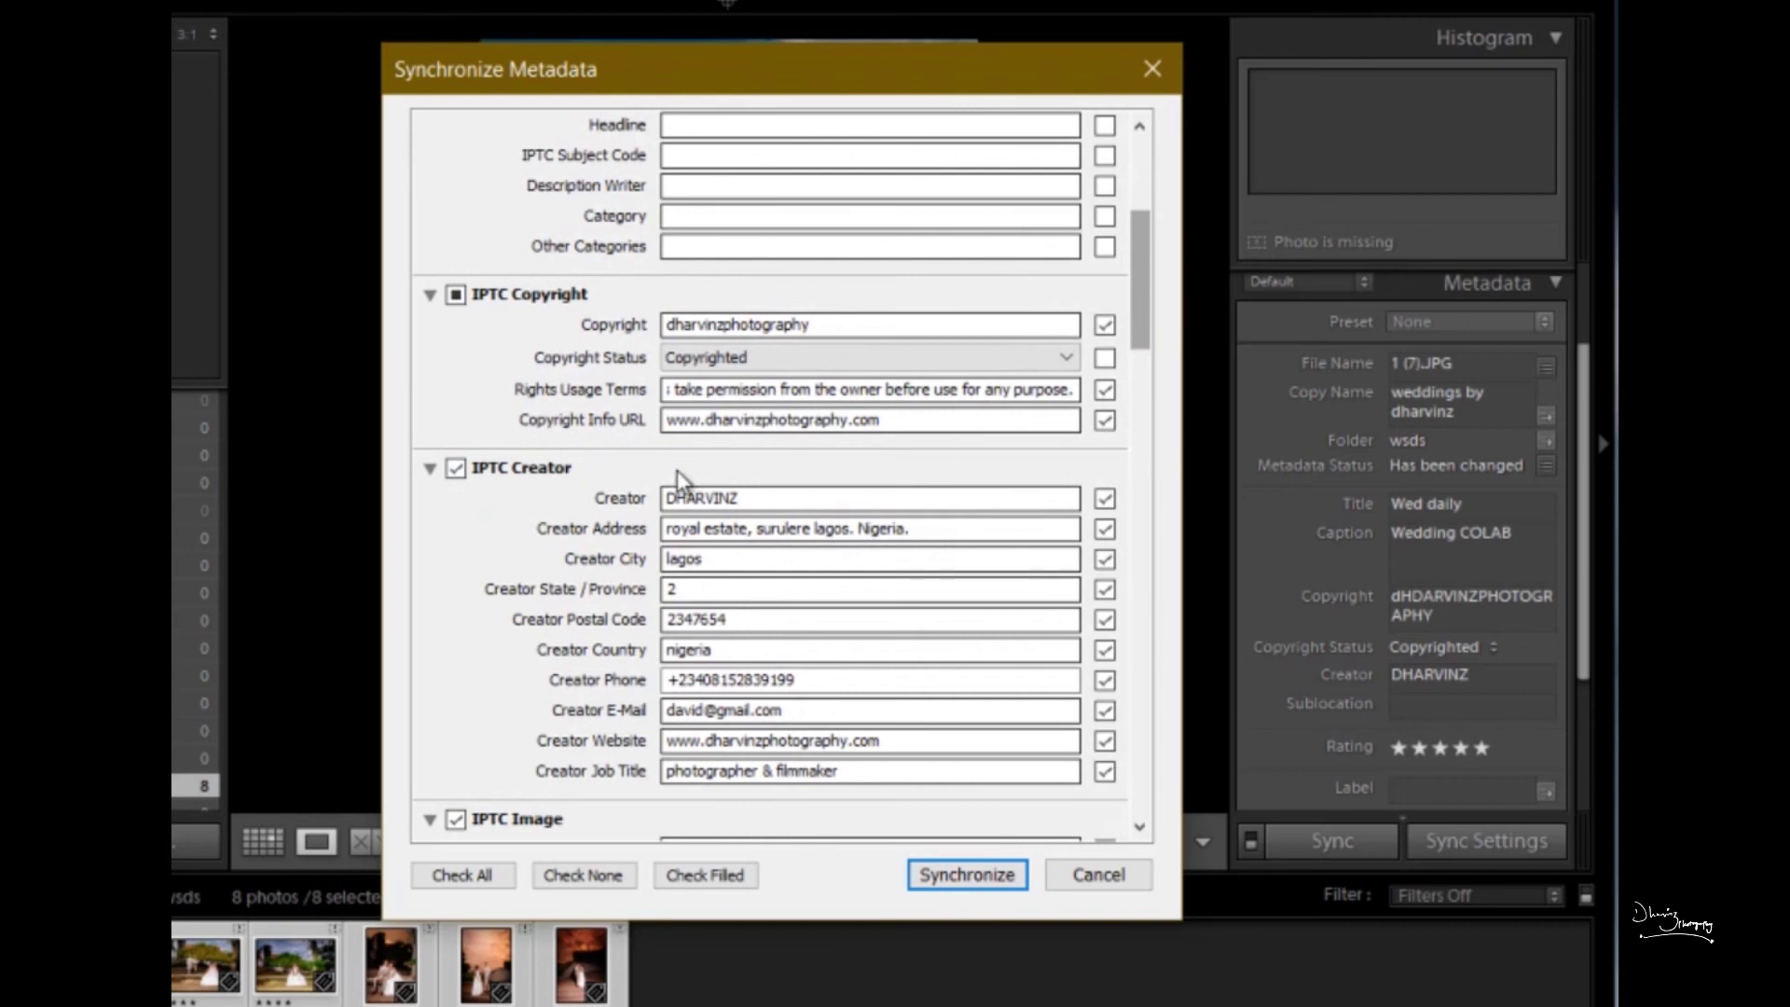
left_click_drag(1138, 274, 1139, 339)
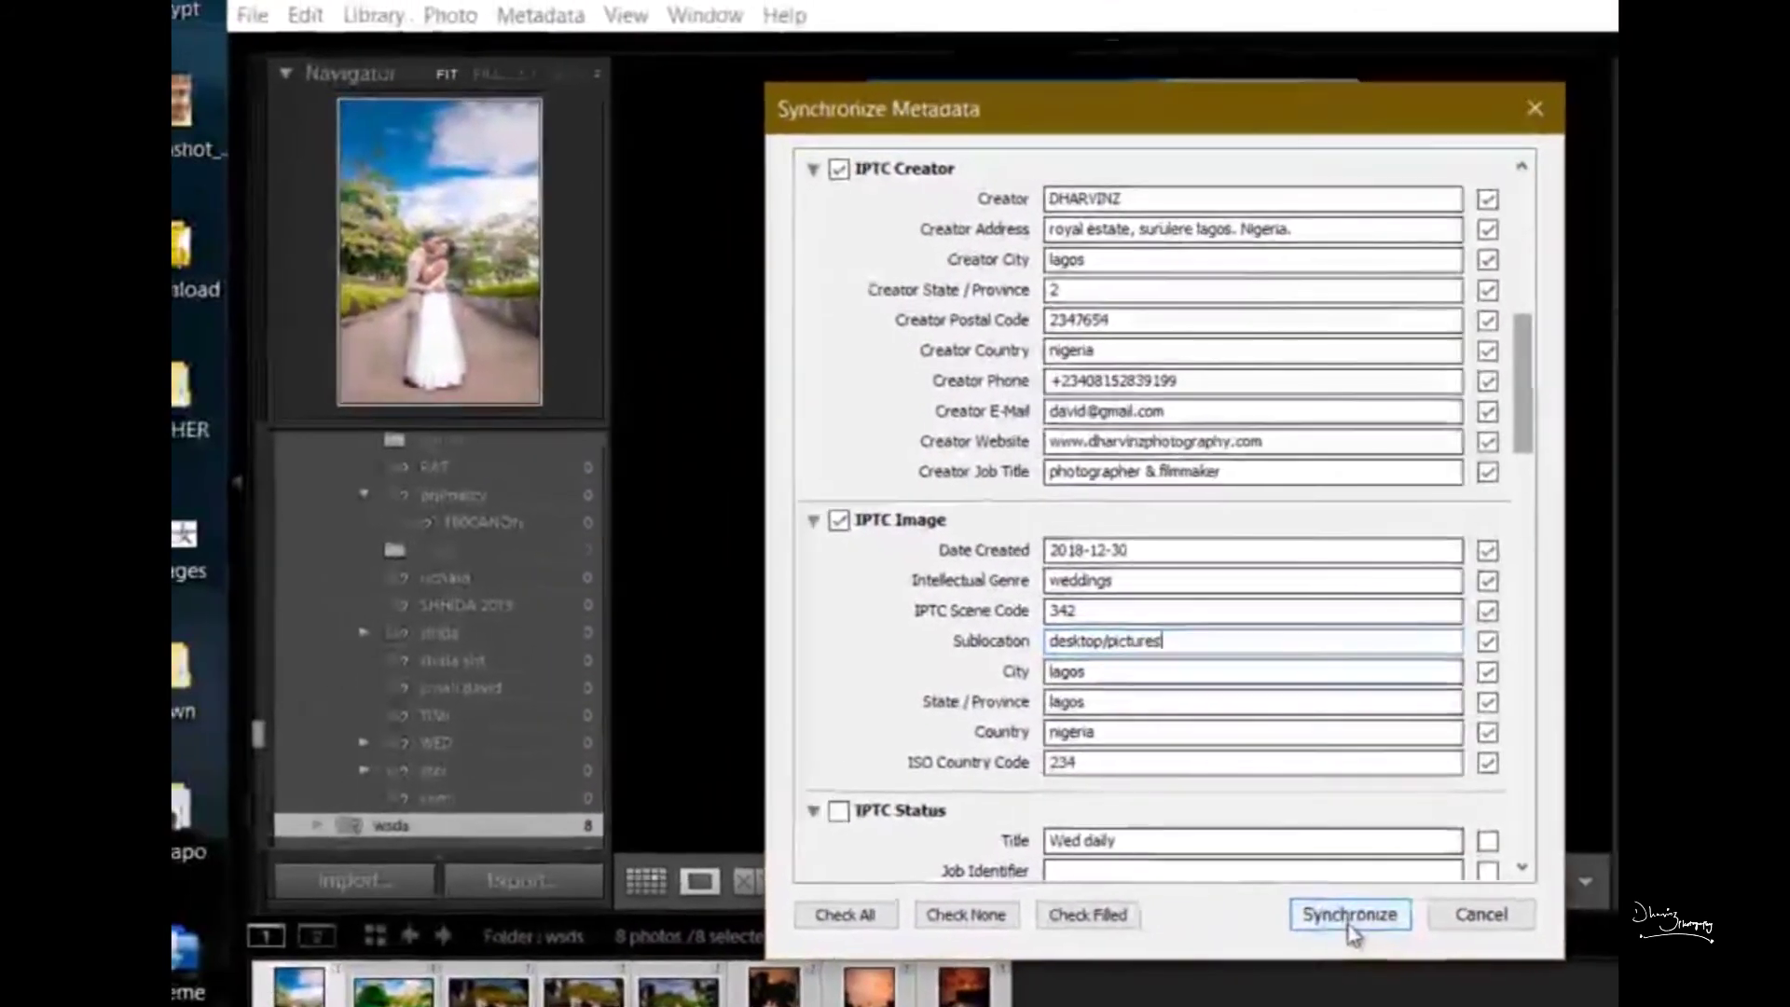
Sync the metadata to all 8 photos, then switch to All Photographs to check another photo.
left_click(966, 875)
left_click(1351, 925)
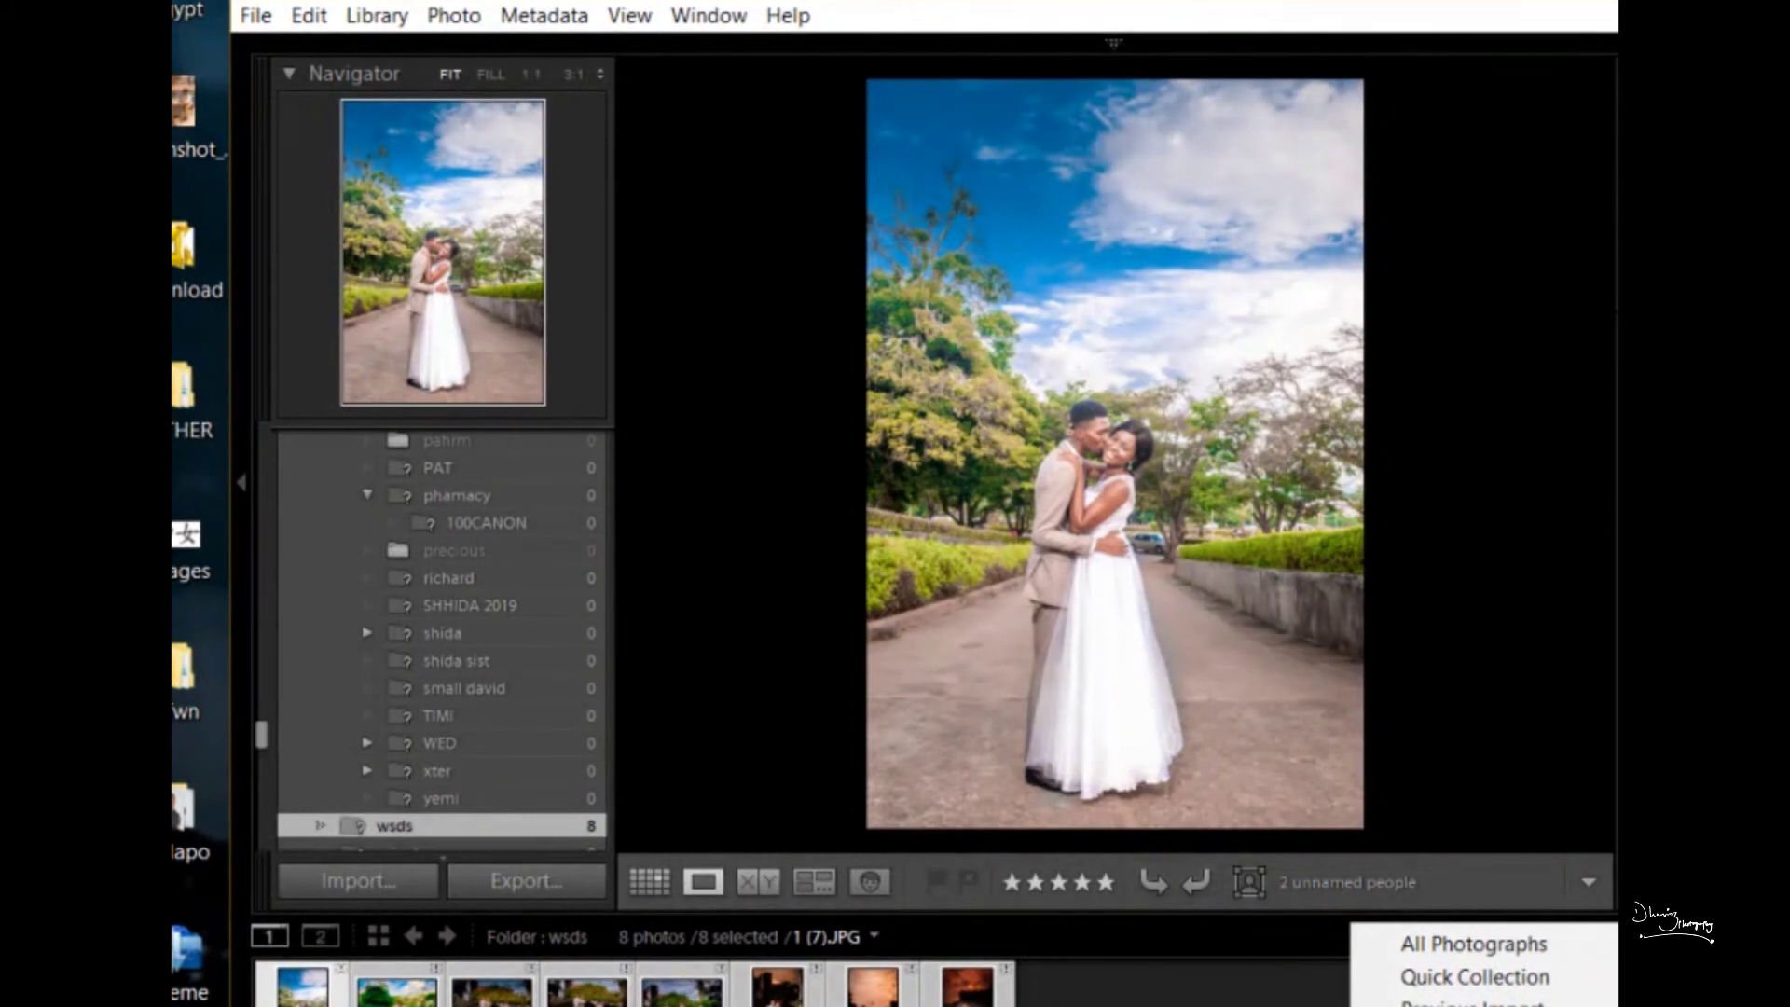
left_click(1448, 902)
key("Left")
key("Left")
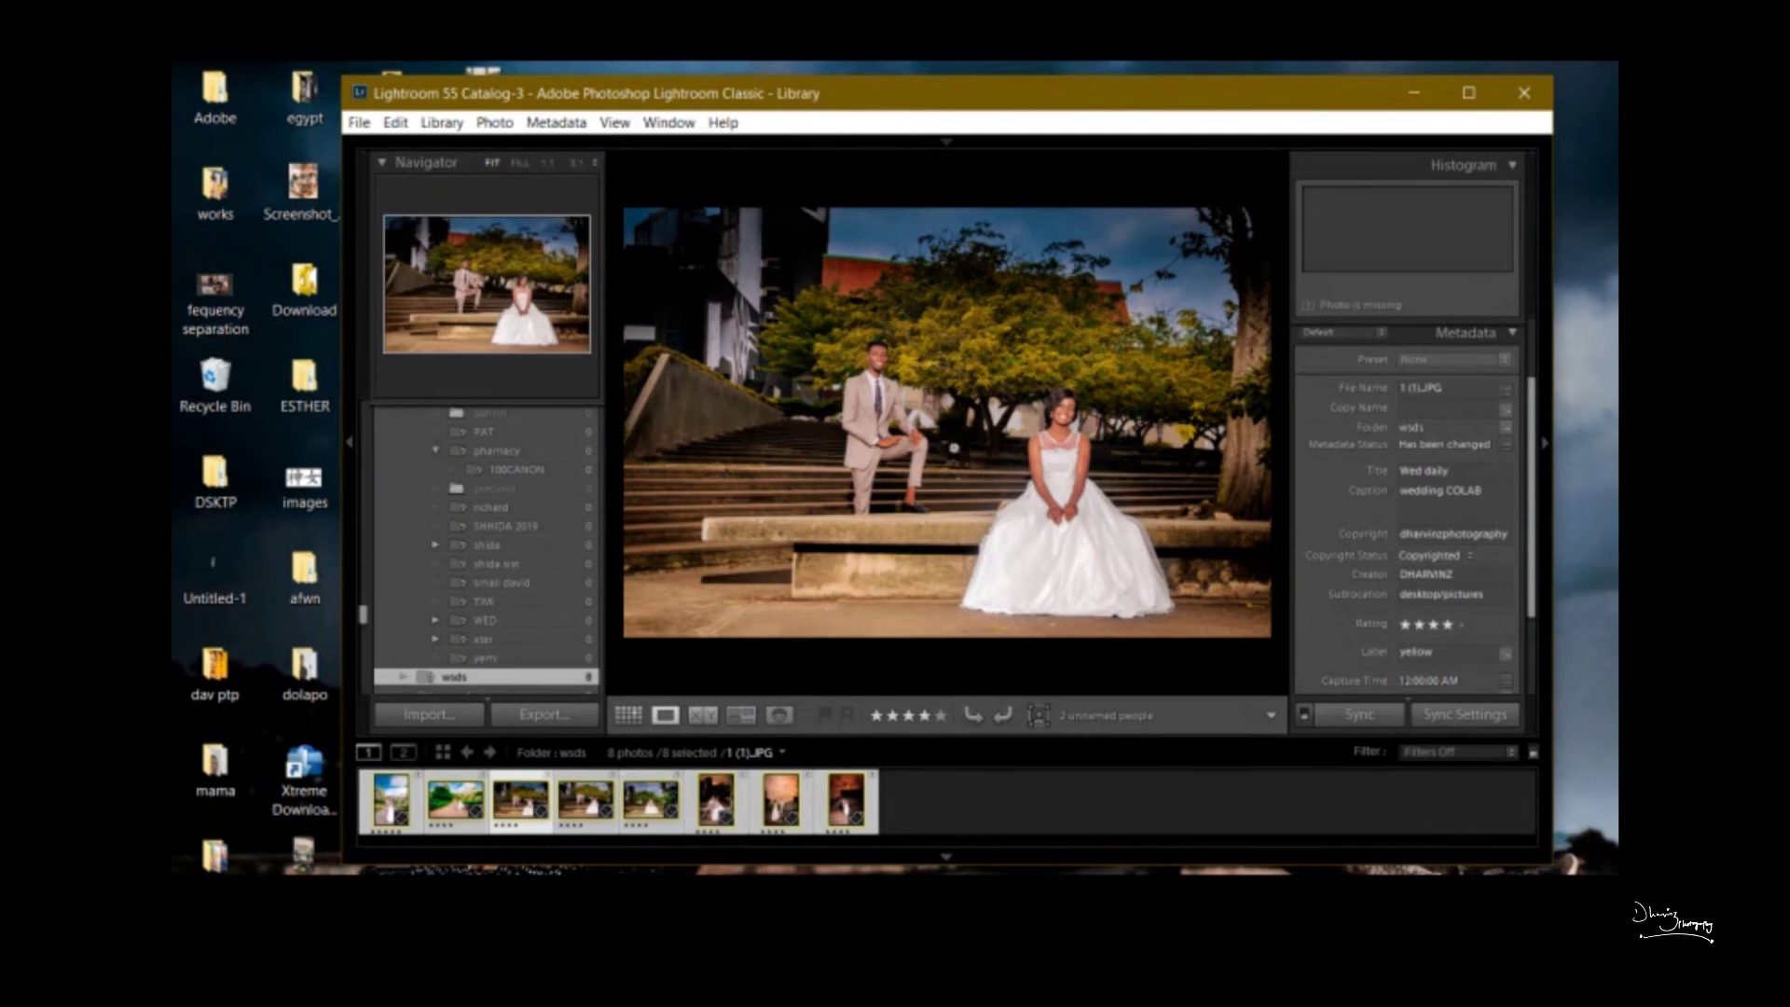
scroll(1492, 559, "down", 3)
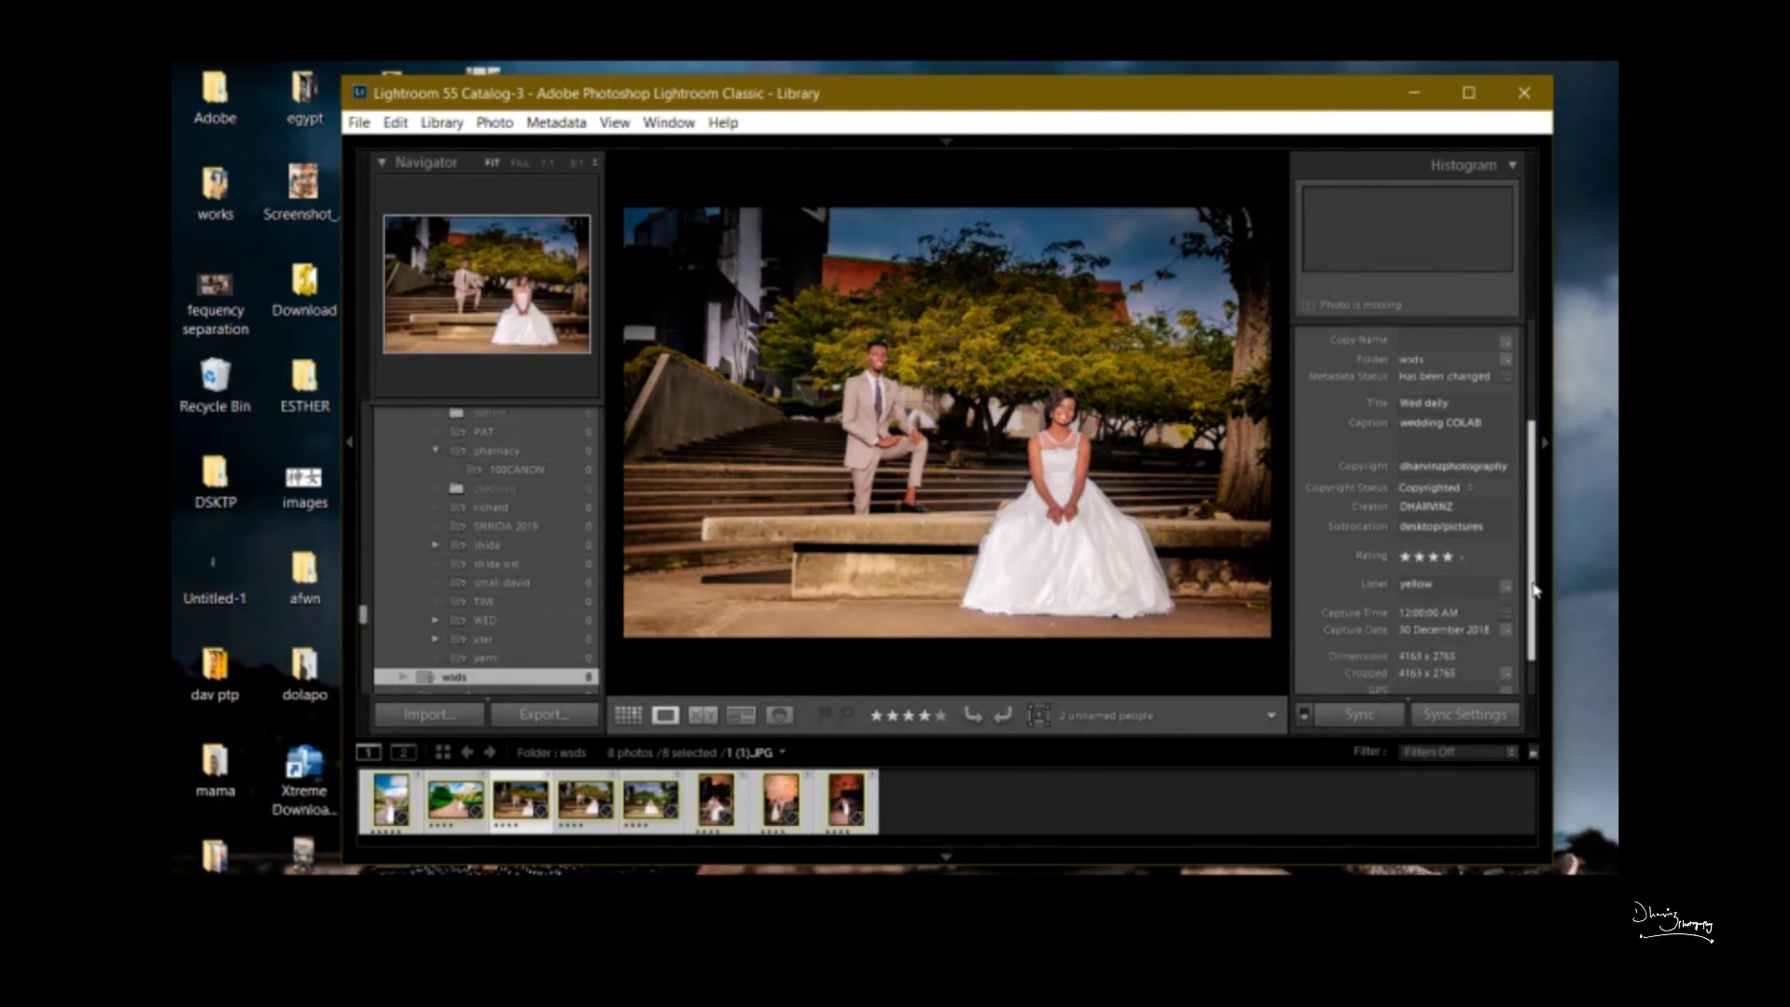
left_click(1506, 571)
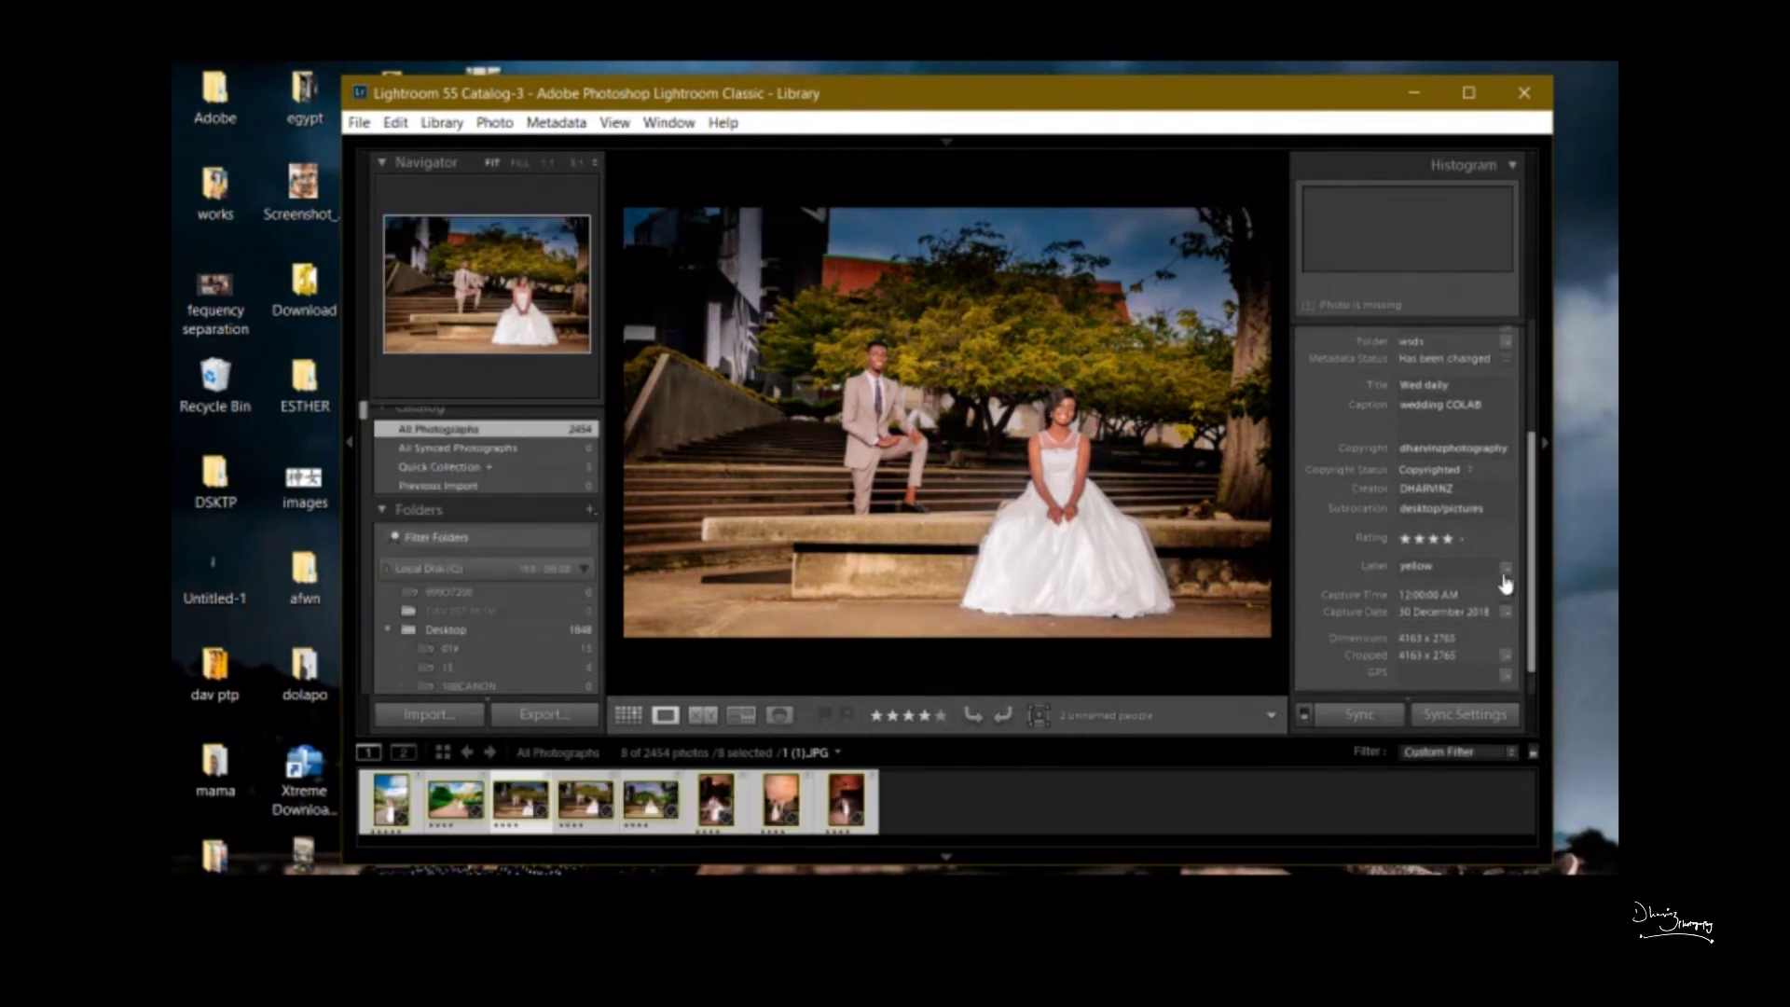